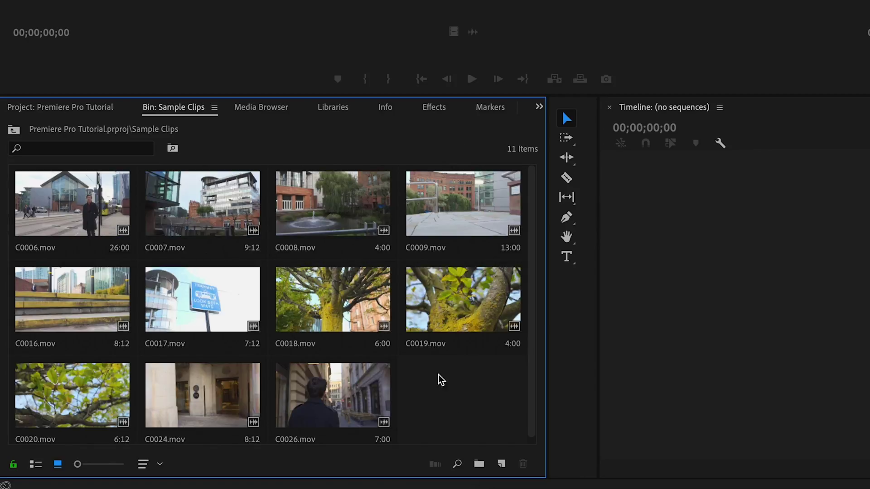
# Drag a music clip from the Music bin onto audio track A1 of Example Edit
pyautogui.moveTo(23, 336); pyautogui.dragTo(358, 394)
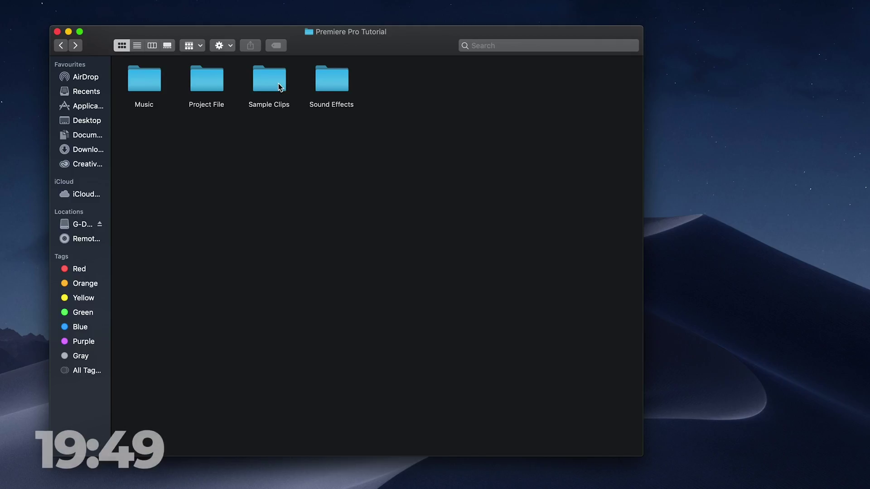
# Browse the Sample Clips folder in Finder, then go back to the Sound Effects folder
pyautogui.doubleClick(279, 86)
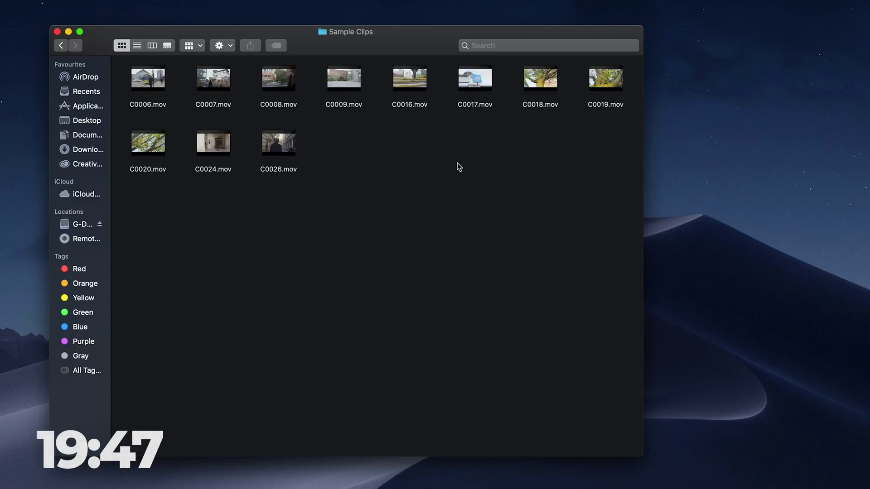
pyautogui.click(61, 46)
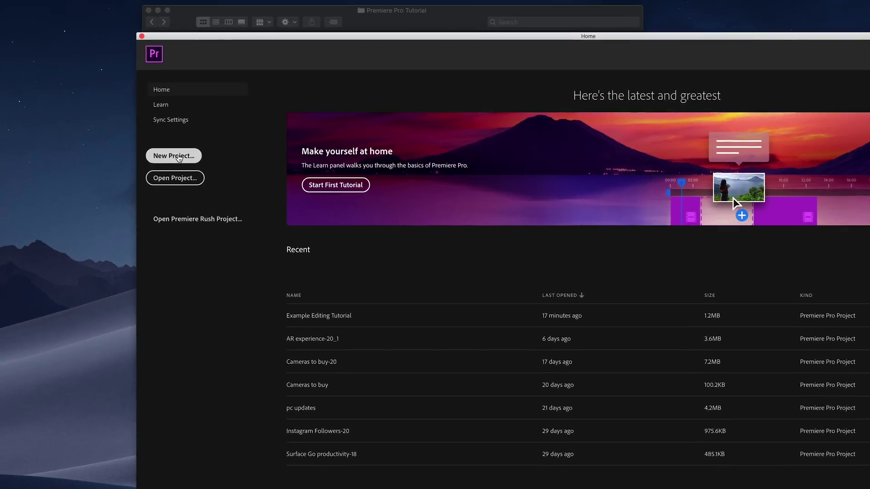
# Start a new project named 'Premiere Pro Tutorial' and browse to the Project File folder for its location
pyautogui.click(179, 157)
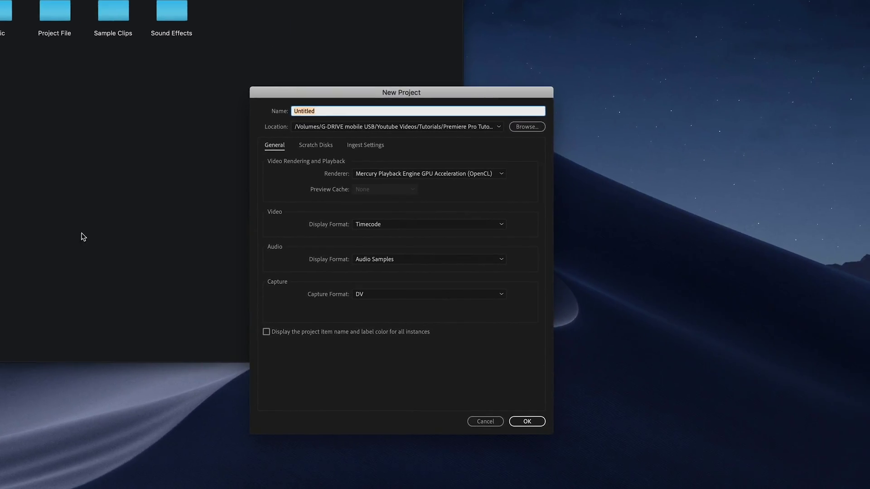
pyautogui.write('Premiere Pro Tutorial')
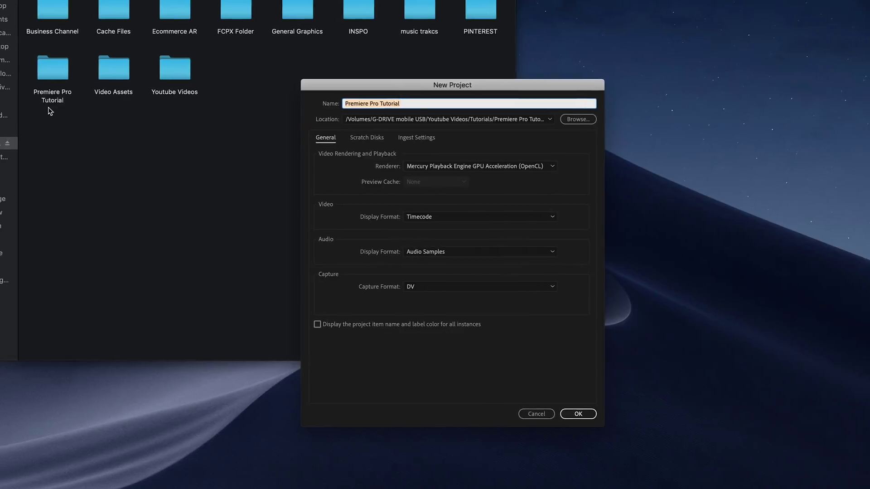
pyautogui.click(53, 88)
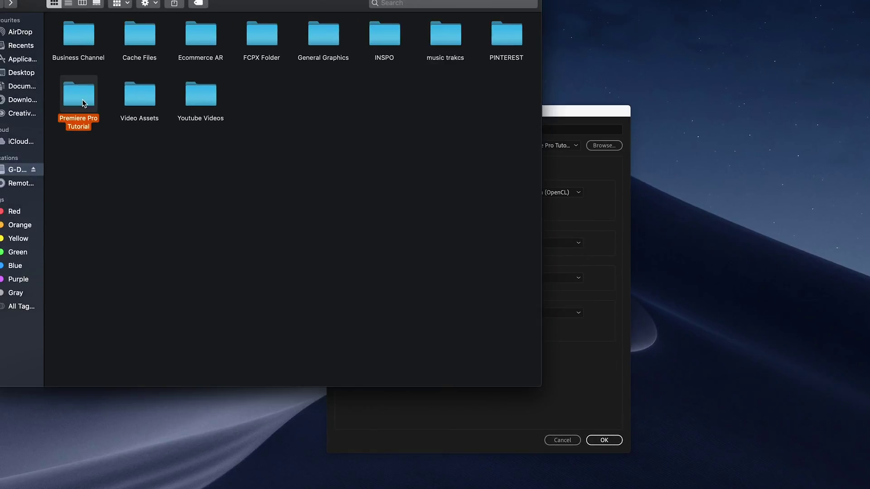
pyautogui.doubleClick(77, 88)
pyautogui.click(583, 111)
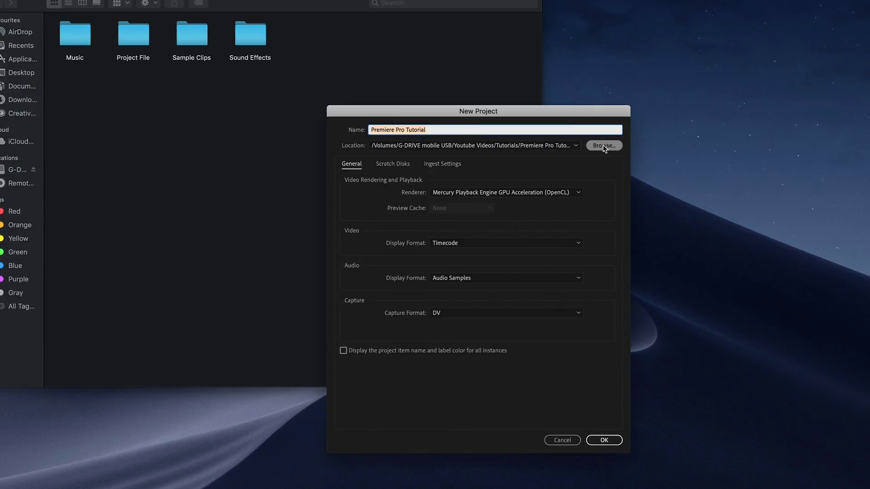
pyautogui.click(604, 146)
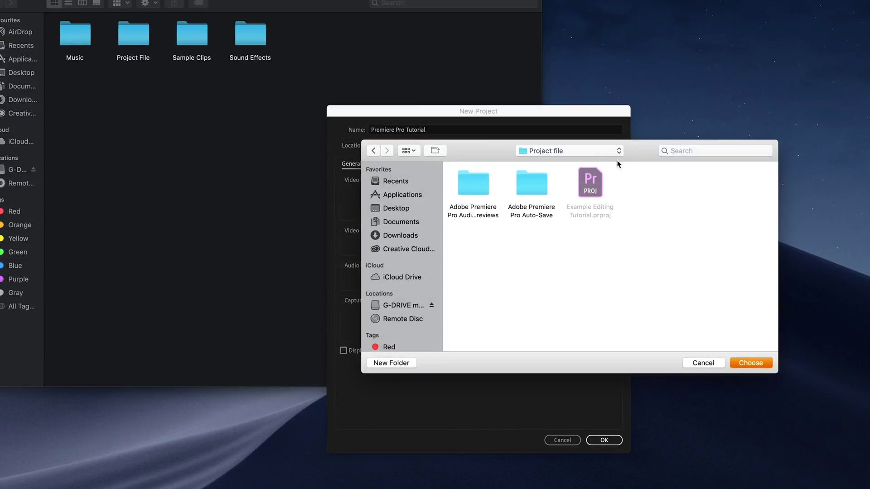
# Confirm Project File as location, set the captured video scratch disk to Sample Clips, and create the project
pyautogui.press('Return')
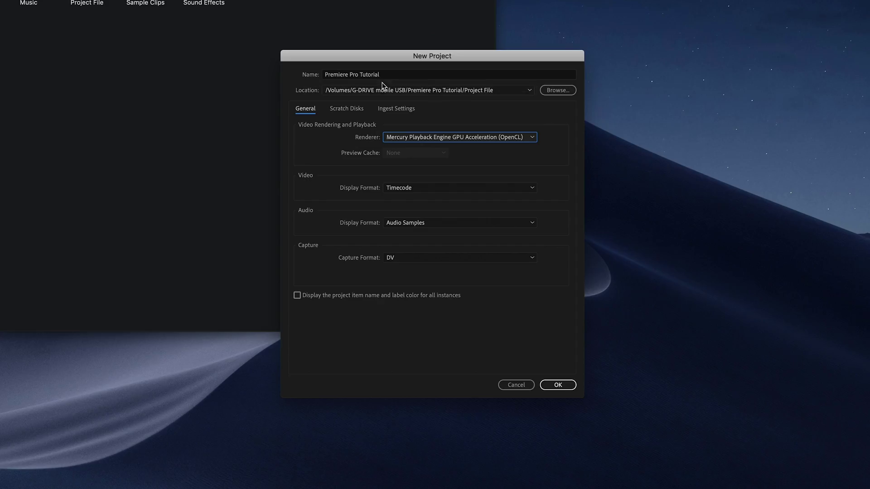
pyautogui.click(392, 164)
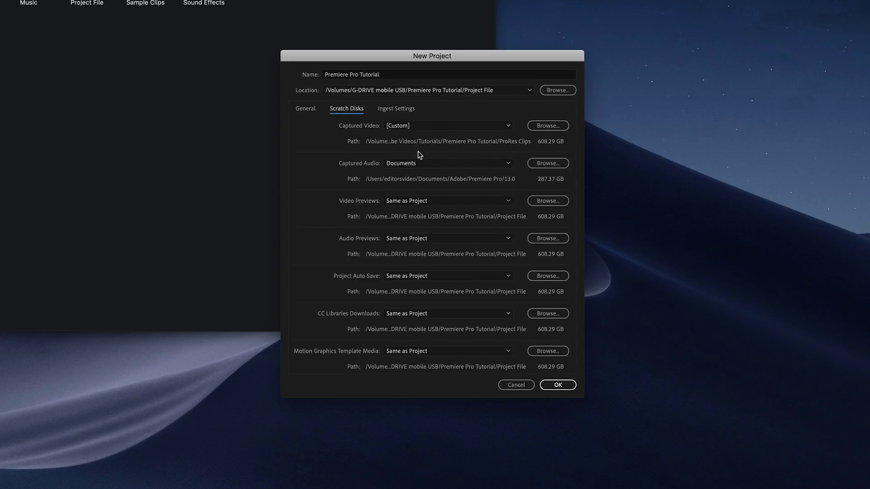
pyautogui.click(537, 127)
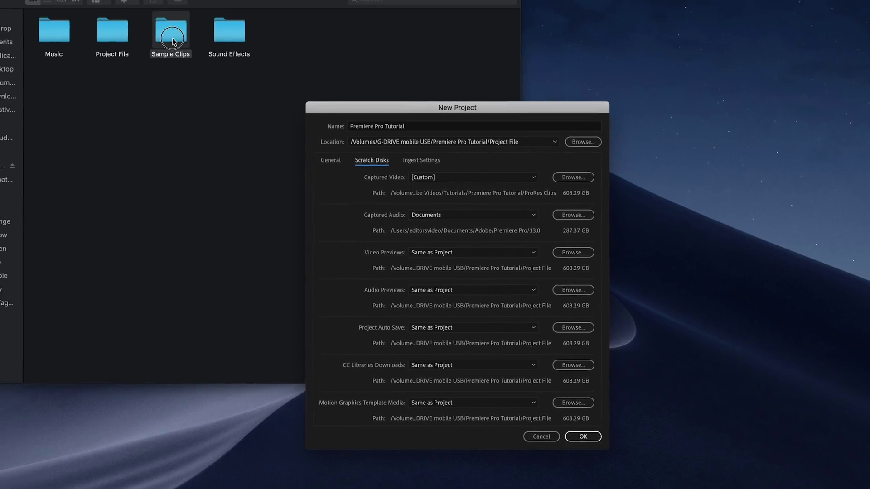
pyautogui.doubleClick(145, 2)
pyautogui.click(569, 119)
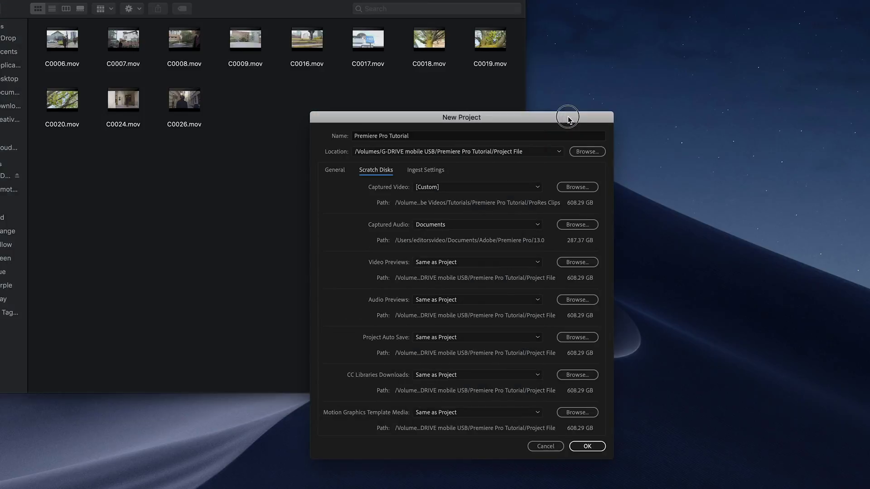
pyautogui.click(576, 190)
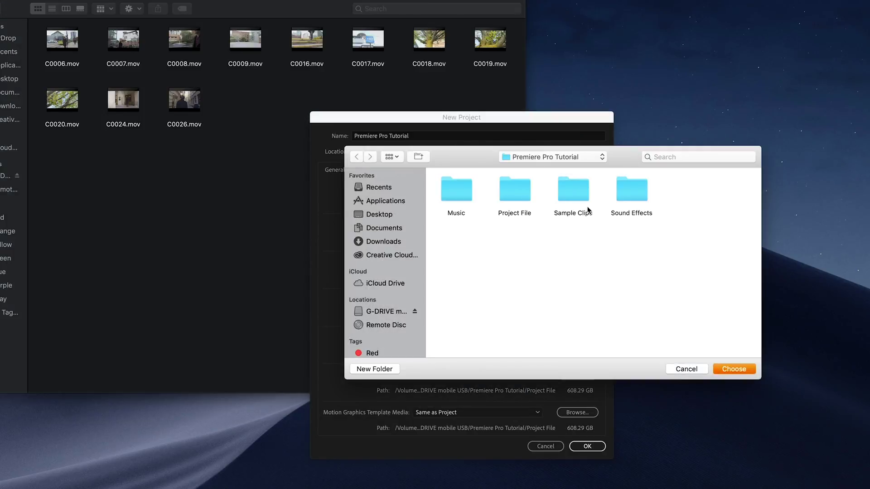
pyautogui.click(573, 201)
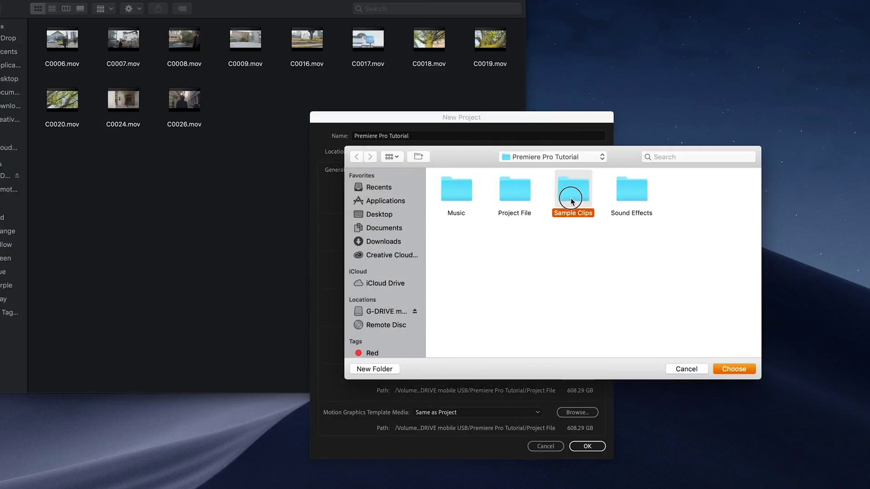
pyautogui.doubleClick(571, 201)
pyautogui.click(735, 370)
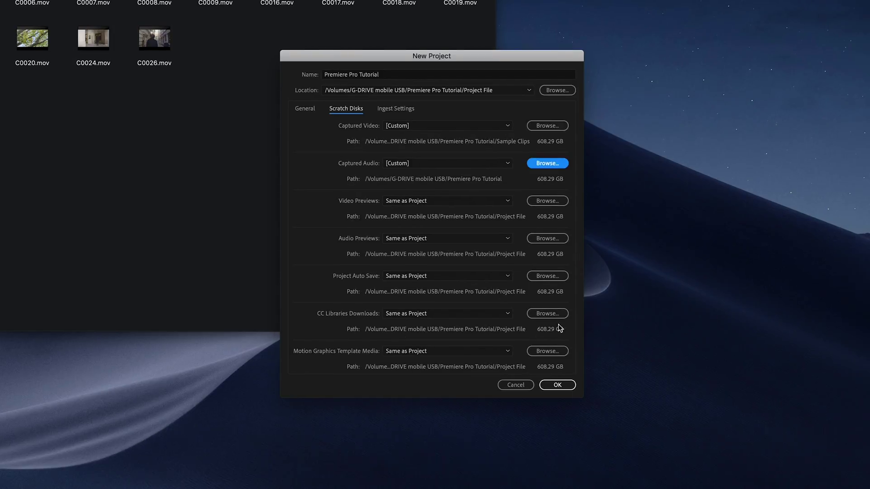
pyautogui.click(591, 447)
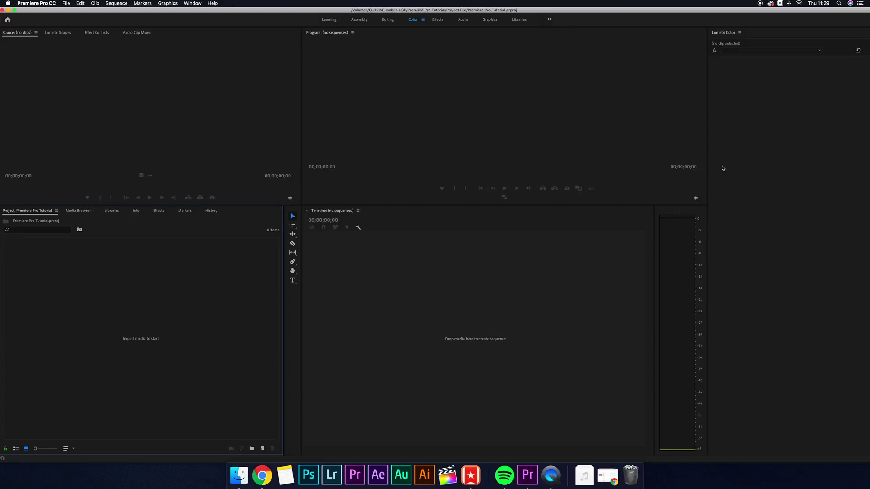
# Reset the workspace to its saved layout from Window > Workspaces
pyautogui.click(193, 5)
pyautogui.moveTo(196, 13)
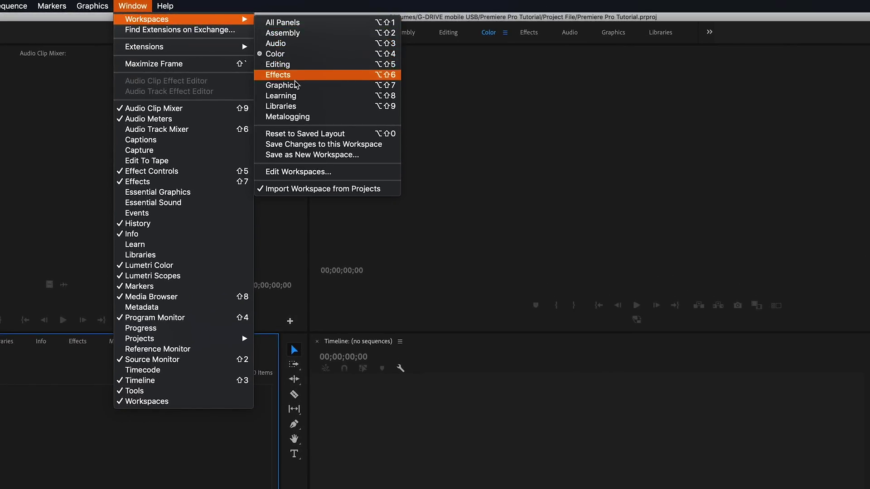
pyautogui.click(318, 136)
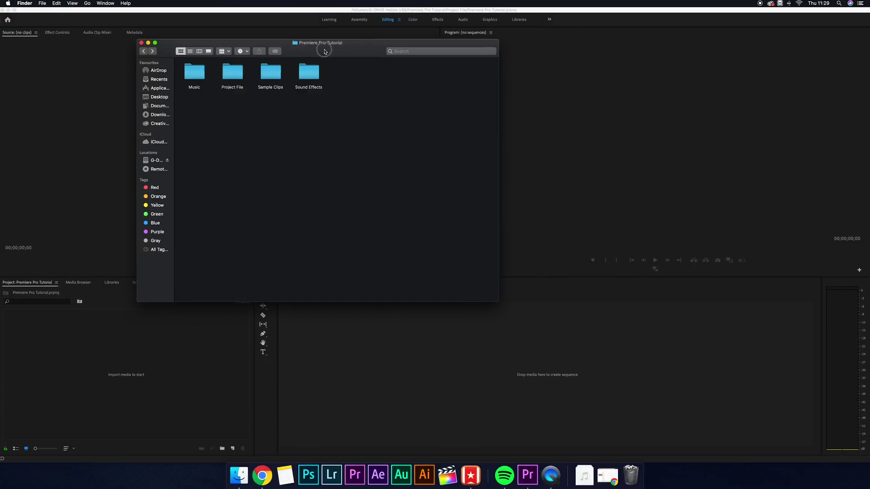
# Place the Finder window beside Premiere and drag the Sample Clips folder into the Project panel
pyautogui.moveTo(325, 51); pyautogui.dragTo(404, 63)
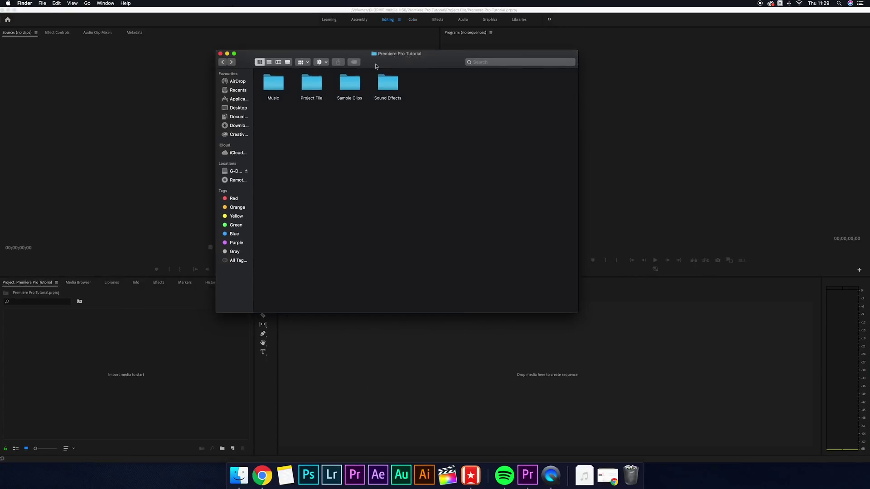
pyautogui.click(110, 360)
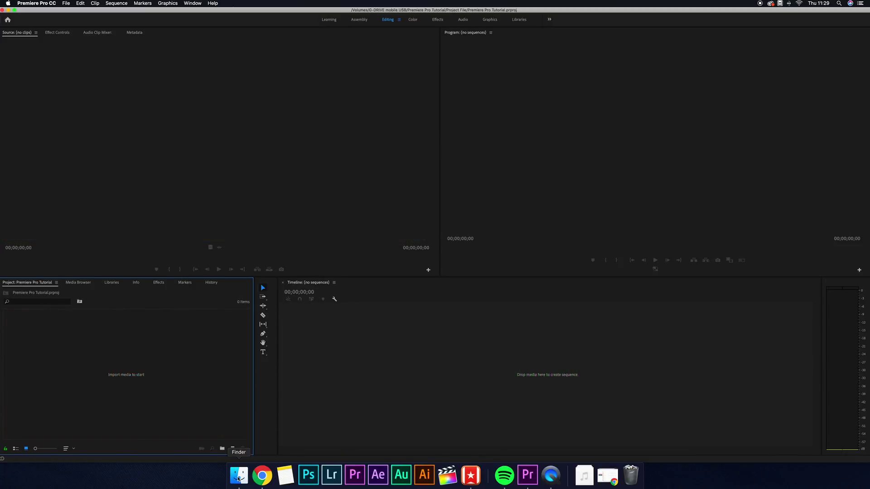
pyautogui.click(239, 478)
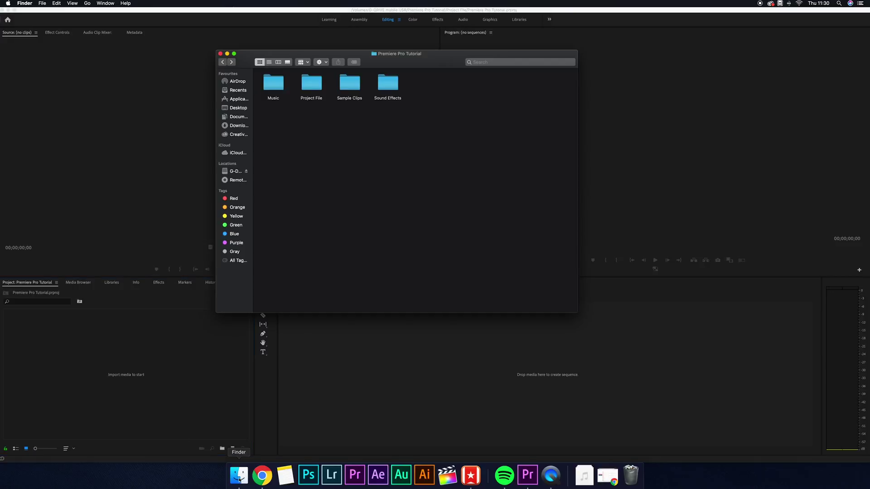
pyautogui.moveTo(402, 58); pyautogui.dragTo(581, 68)
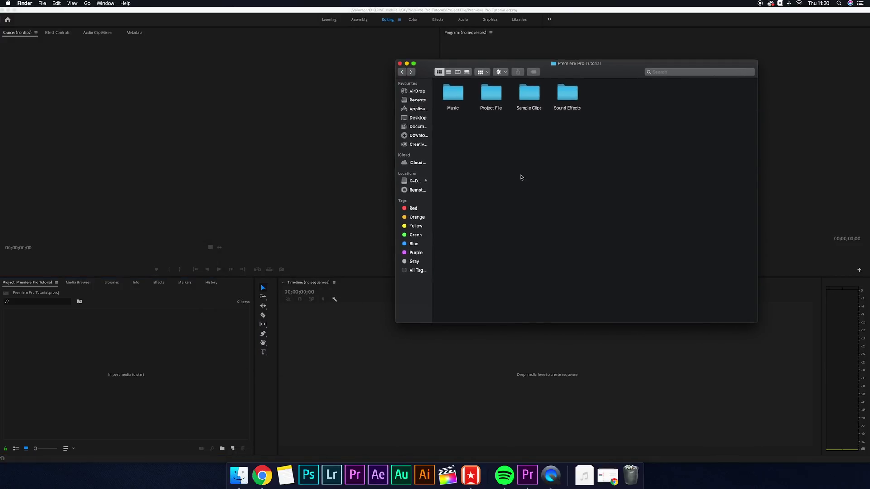
pyautogui.click(532, 96)
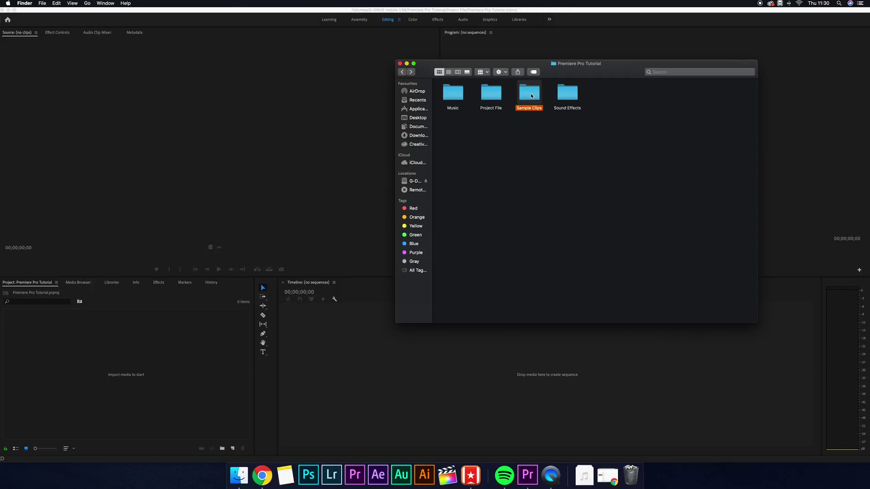
pyautogui.moveTo(532, 96); pyautogui.dragTo(50, 347)
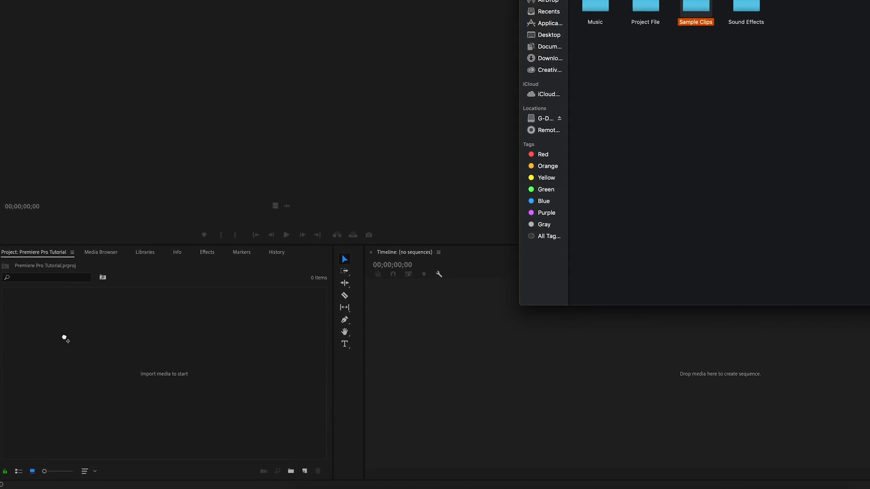
pyautogui.moveTo(93, 372); pyautogui.dragTo(91, 369)
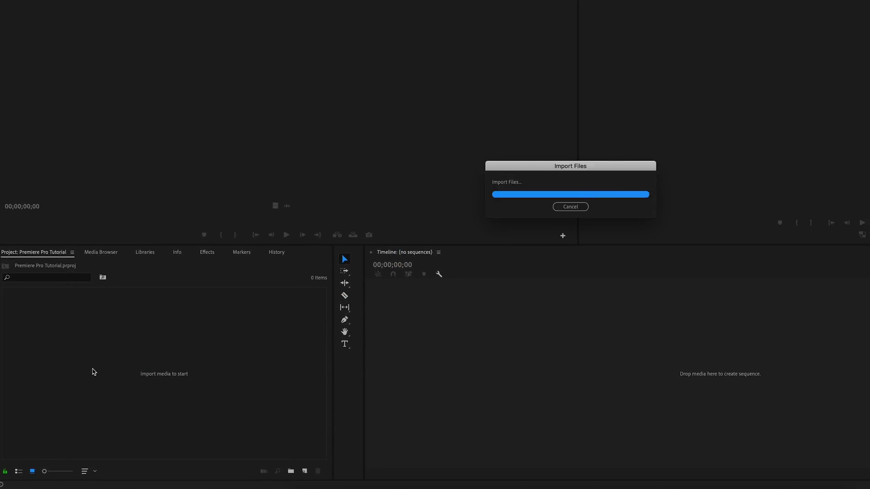
pyautogui.click(153, 335)
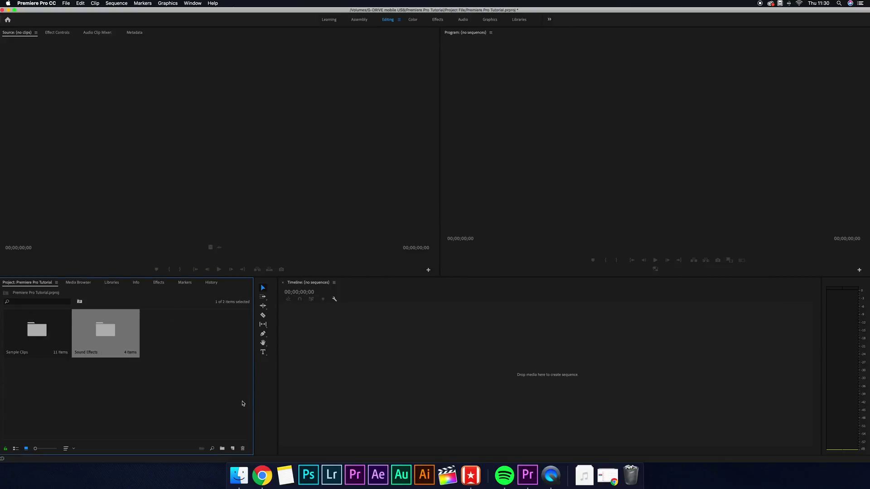
# Import the Music folder into the project as a bin
pyautogui.click(239, 475)
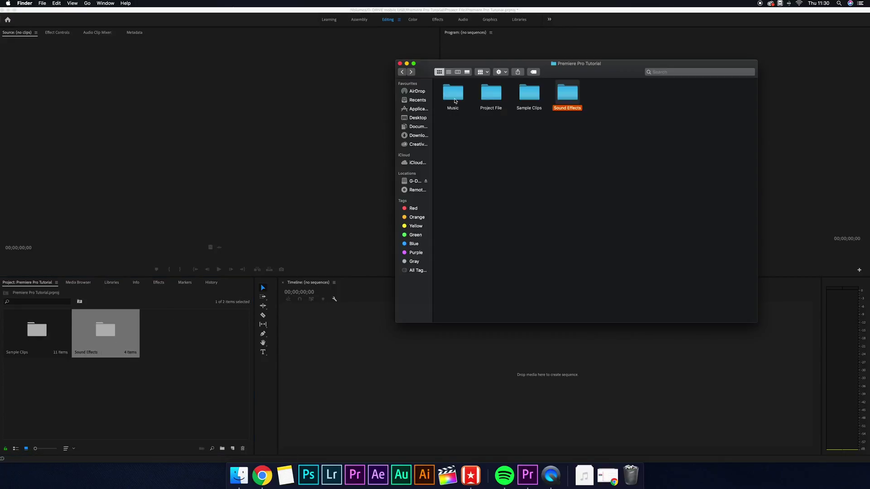
pyautogui.click(456, 99)
pyautogui.moveTo(459, 95); pyautogui.dragTo(175, 345)
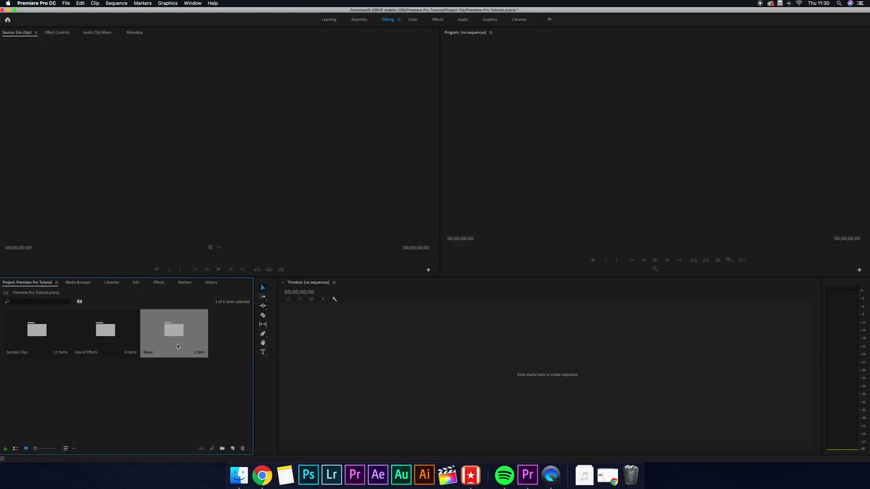
pyautogui.click(154, 388)
# Load C0007.mov in the Source Monitor and mark In and Out points around a 00:00:04:17 section
pyautogui.doubleClick(51, 332)
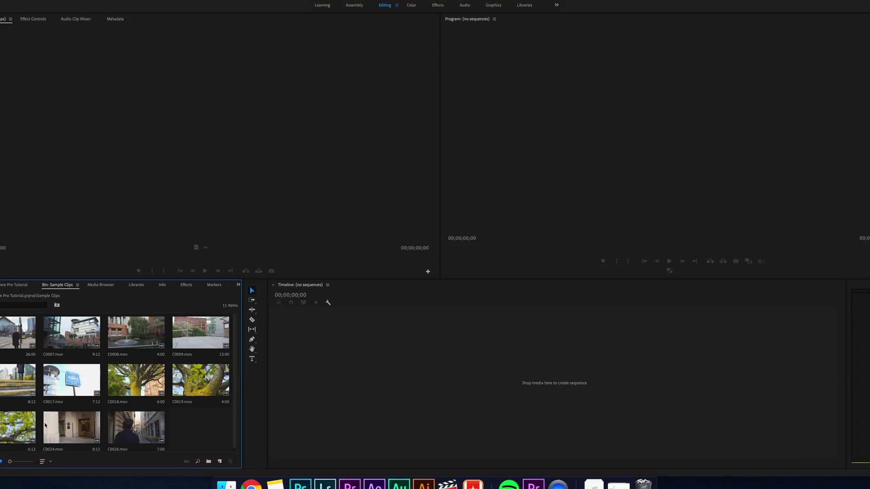
pyautogui.doubleClick(67, 347)
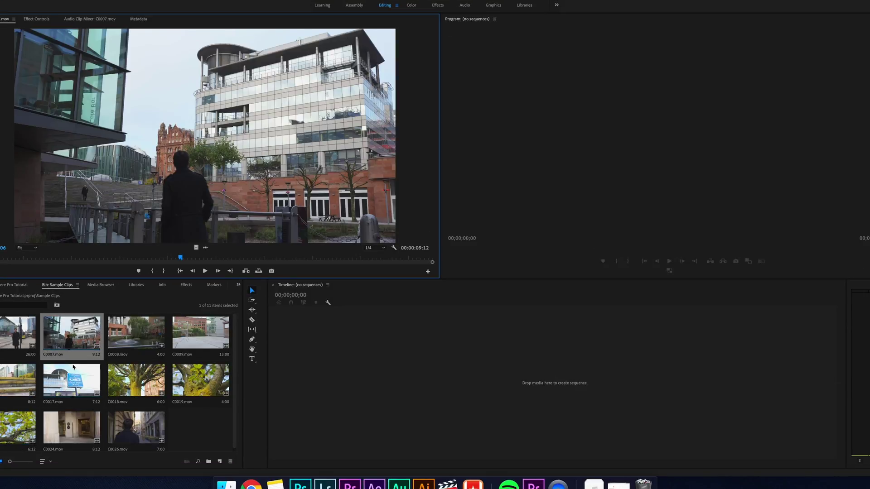
pyautogui.moveTo(181, 258); pyautogui.dragTo(63, 258)
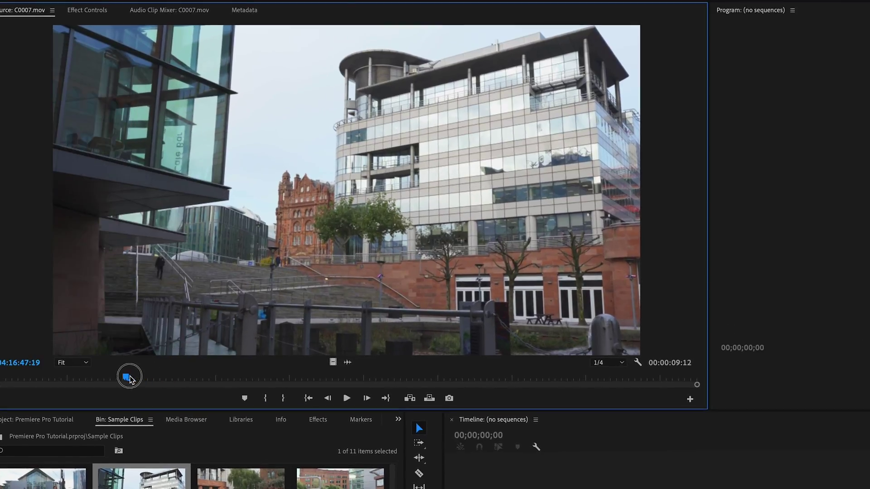
pyautogui.moveTo(129, 379); pyautogui.dragTo(119, 381)
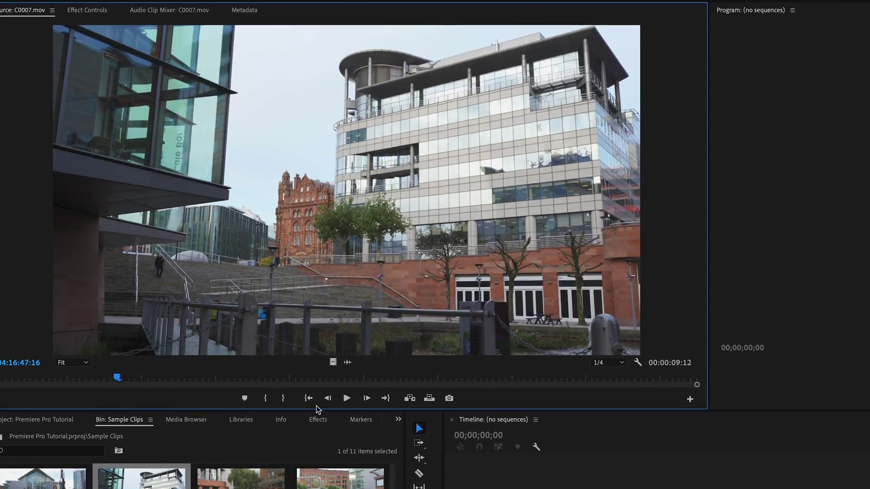
pyautogui.click(118, 378)
pyautogui.press('i')
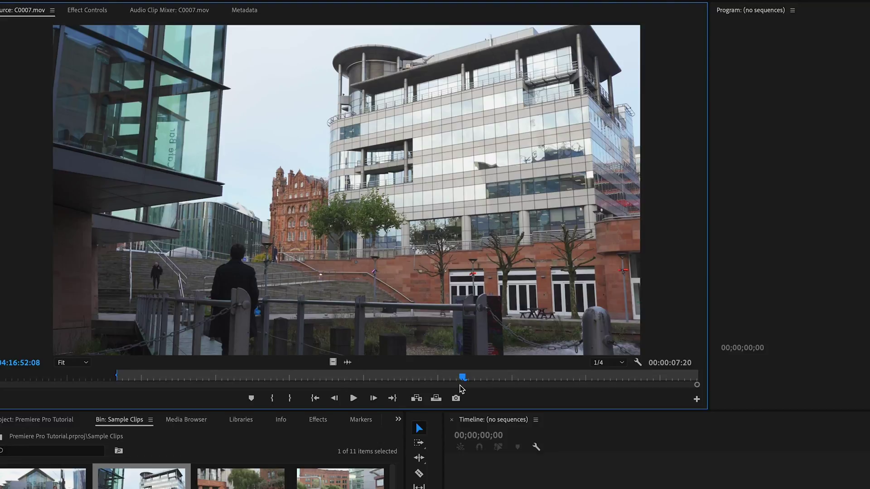
pyautogui.press('o')
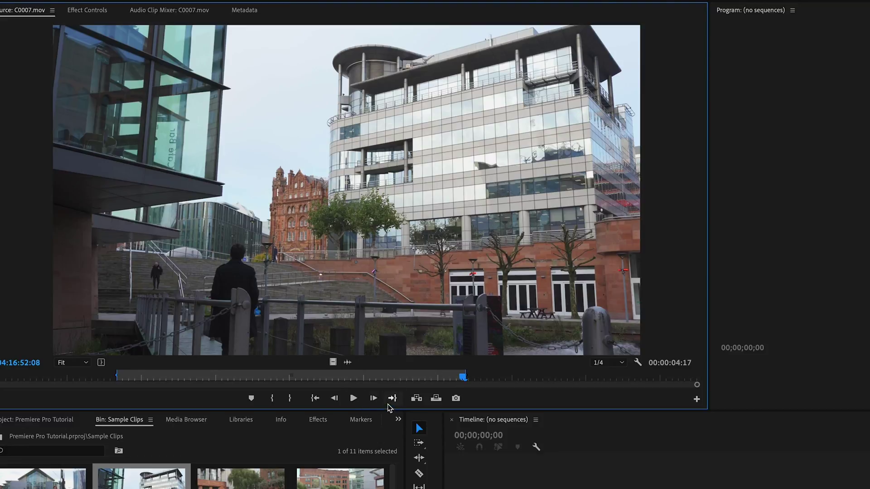
pyautogui.moveTo(465, 378); pyautogui.dragTo(422, 392)
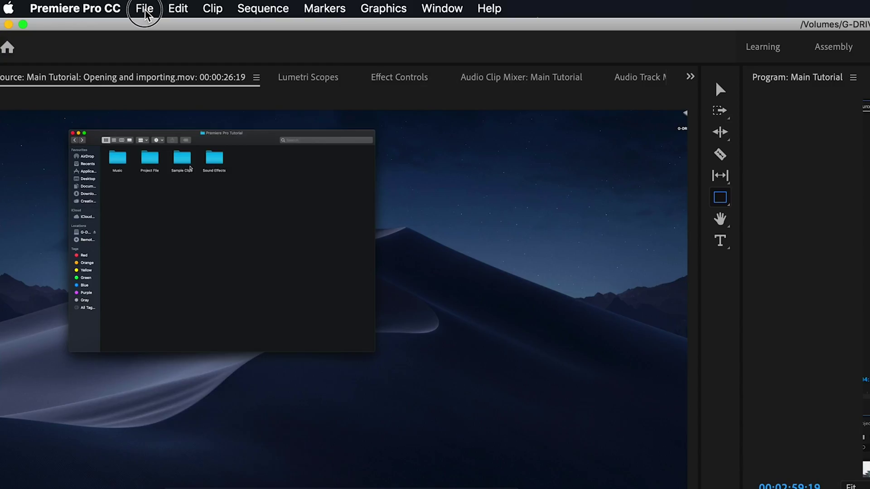
# Create a new sequence via File > New > Sequence and drop the trimmed C0007 clip into it
pyautogui.click(145, 8)
pyautogui.moveTo(156, 31)
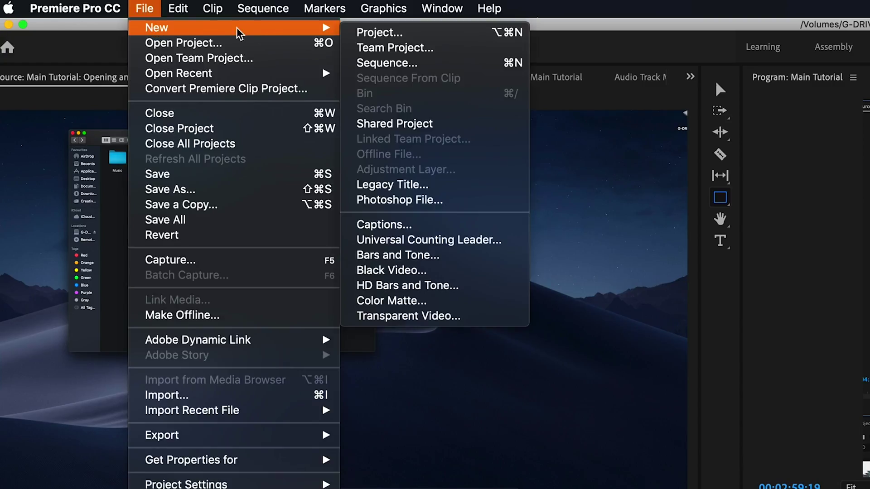
pyautogui.click(410, 63)
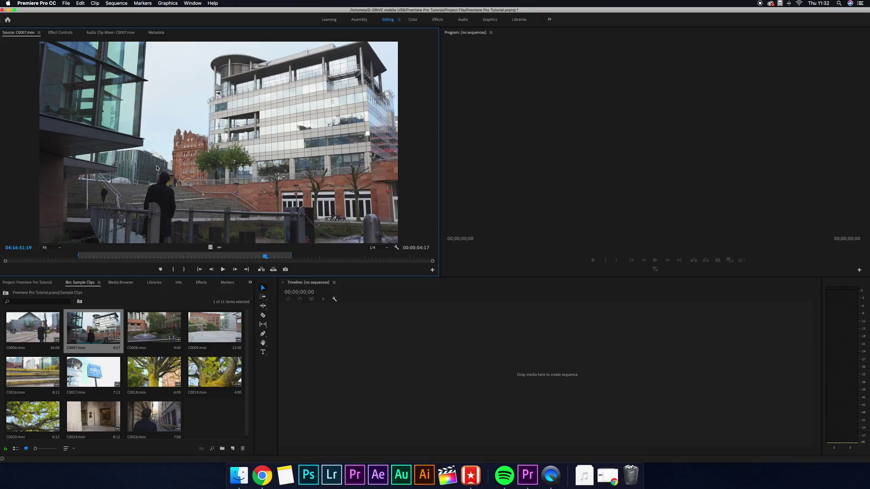
pyautogui.moveTo(295, 262); pyautogui.dragTo(307, 363)
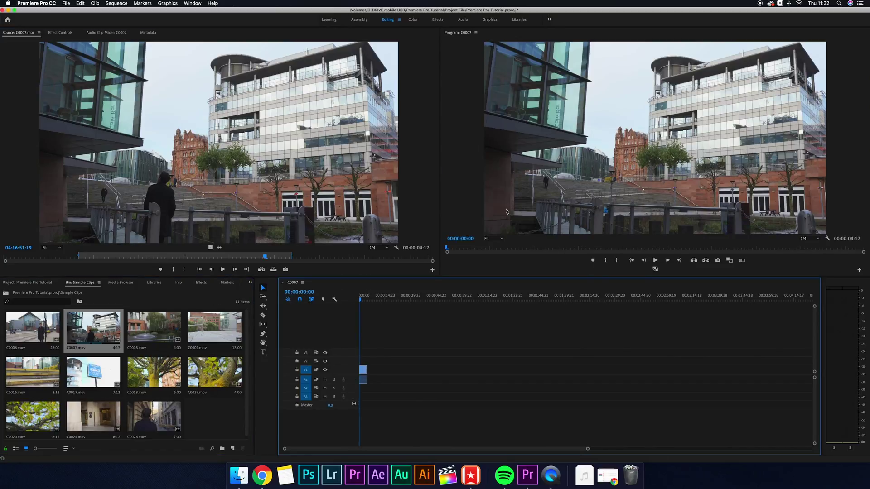
# Go to the project root, play the C0007 sequence back from its start, and select it
pyautogui.click(5, 294)
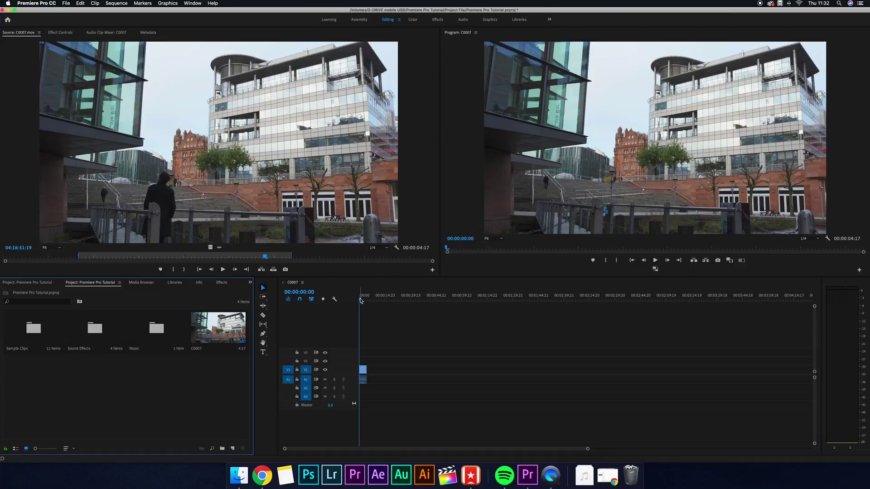
pyautogui.press('space')
pyautogui.press('space')
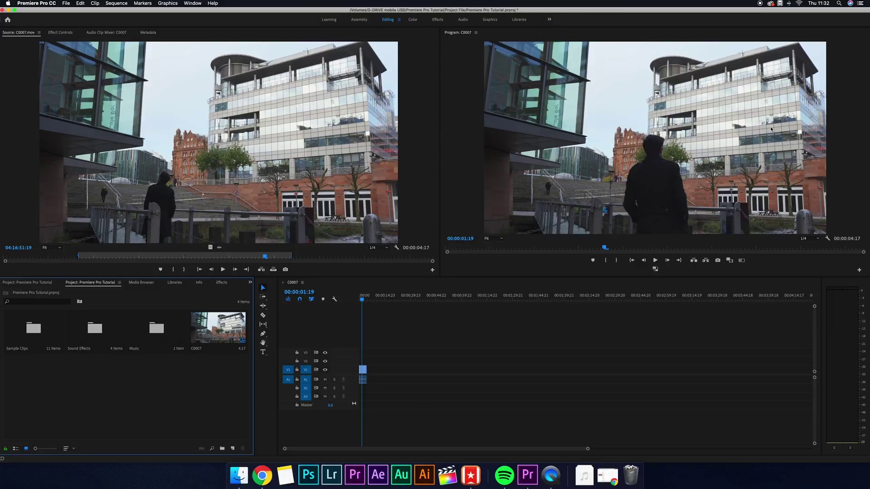
pyautogui.click(361, 298)
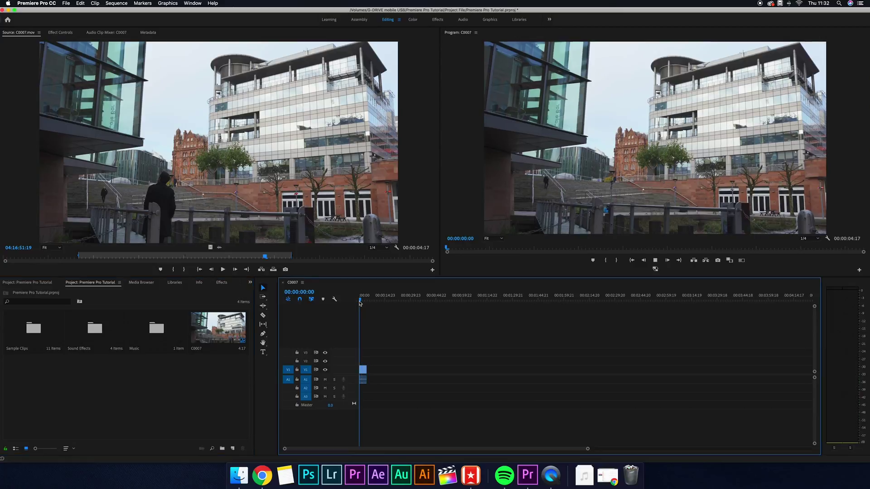
pyautogui.click(199, 351)
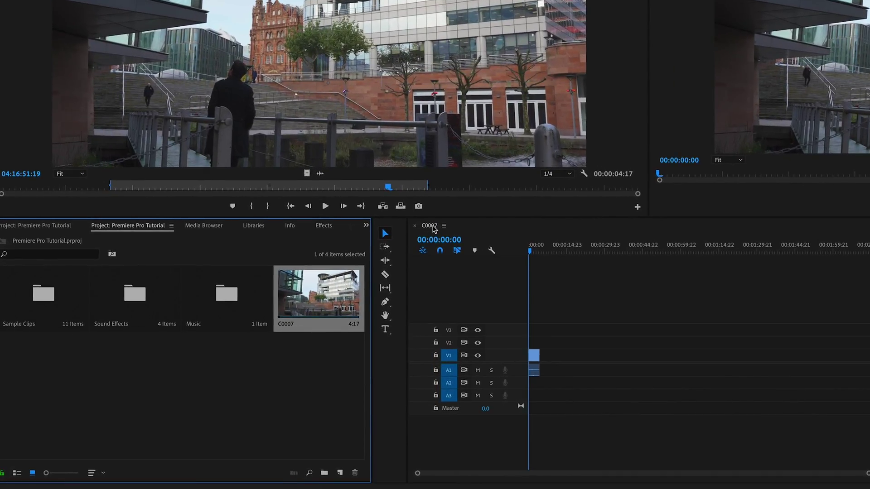
# Rename the C0007 sequence to 'Example Edit'
pyautogui.rightClick(288, 329)
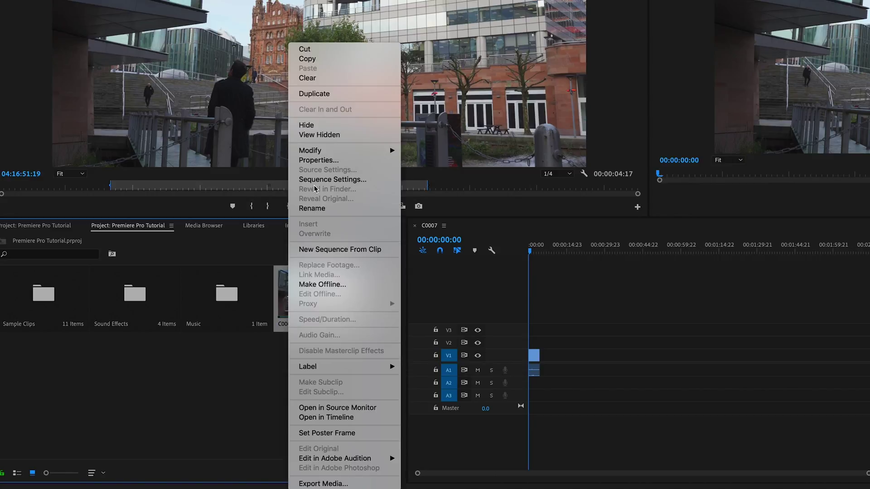
pyautogui.click(312, 209)
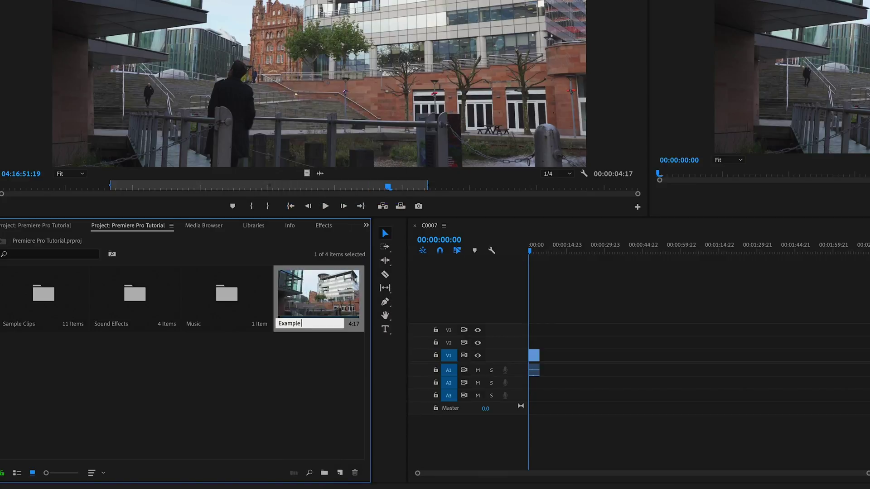
pyautogui.write('Example Edit')
pyautogui.click(312, 463)
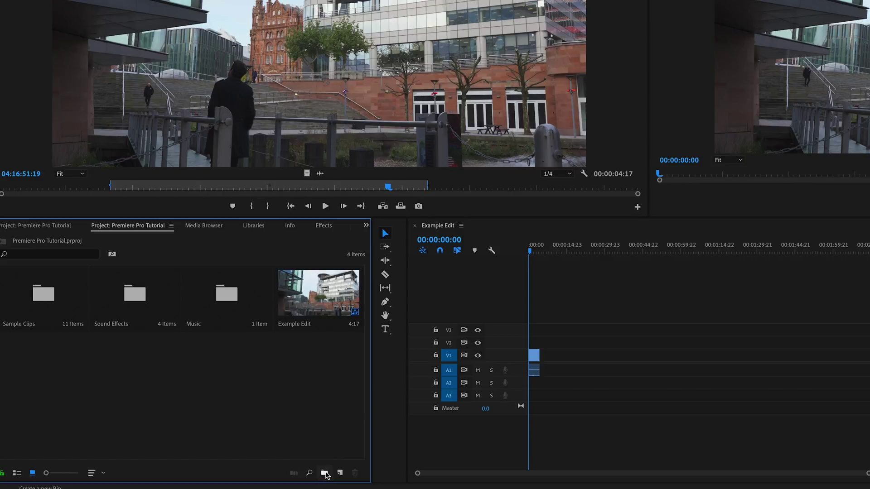
# Create a bin named 'Sequence' and move Example Edit into it
pyautogui.click(325, 473)
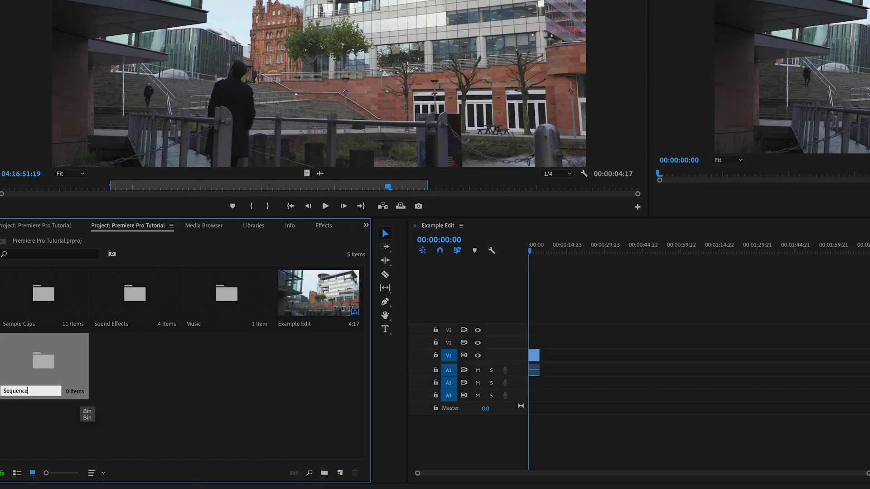
pyautogui.write('Sequence')
pyautogui.press('Tab')
pyautogui.click(222, 349)
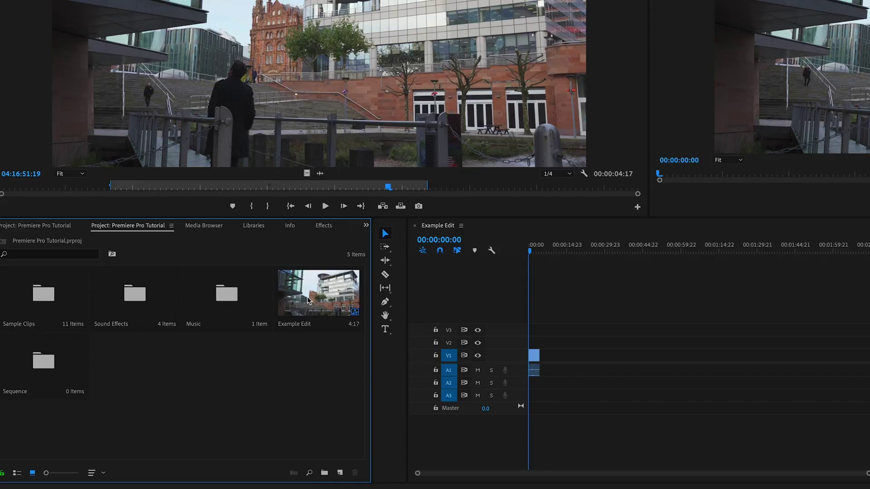
pyautogui.moveTo(308, 300); pyautogui.dragTo(44, 362)
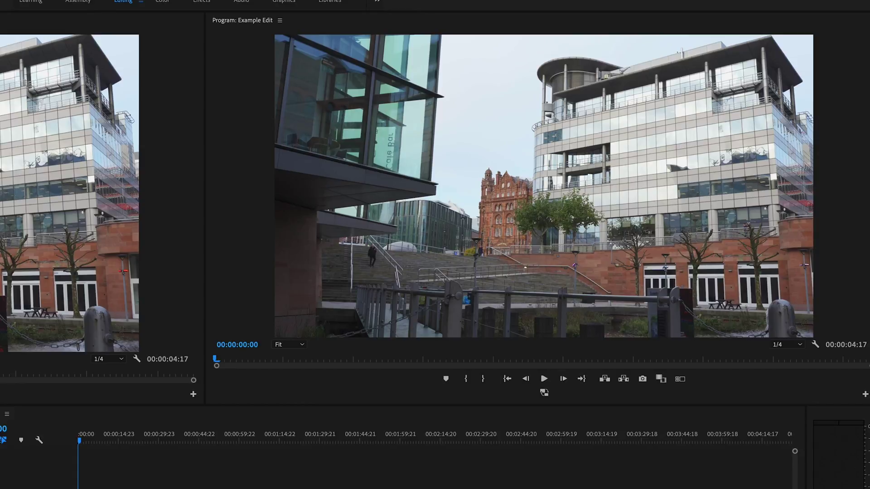
# Preview Example Edit, then place C0007.mov's video only, without audio, on track V1
pyautogui.press('space')
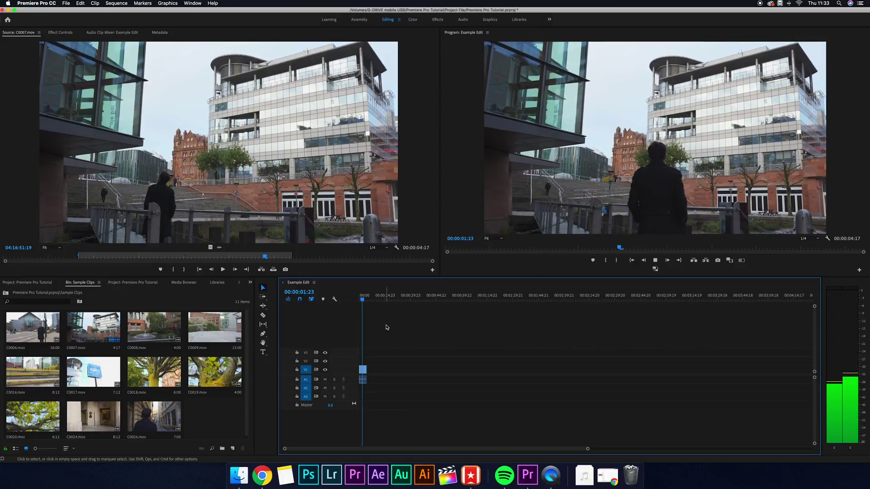
pyautogui.press('space')
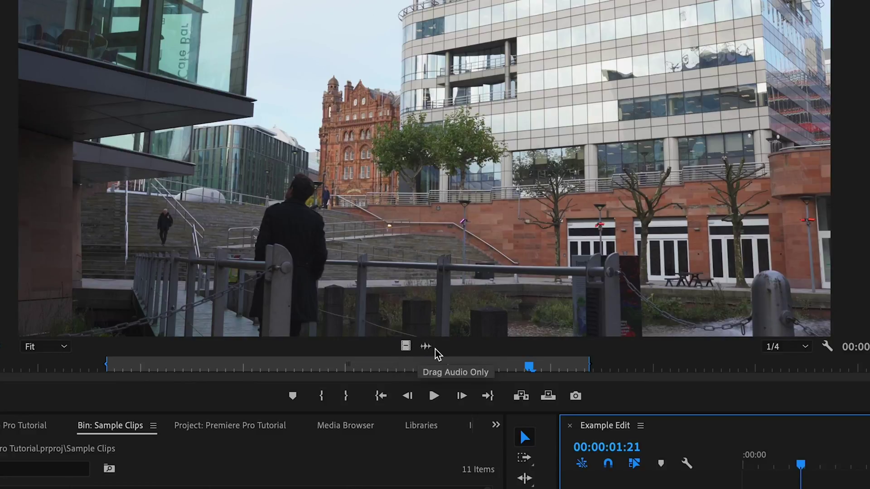
pyautogui.moveTo(405, 346); pyautogui.dragTo(358, 341)
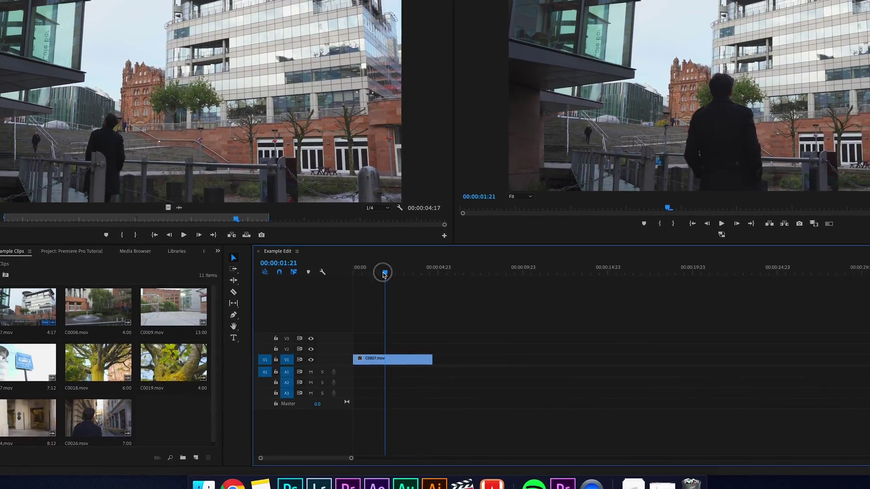
pyautogui.moveTo(383, 274); pyautogui.dragTo(387, 272)
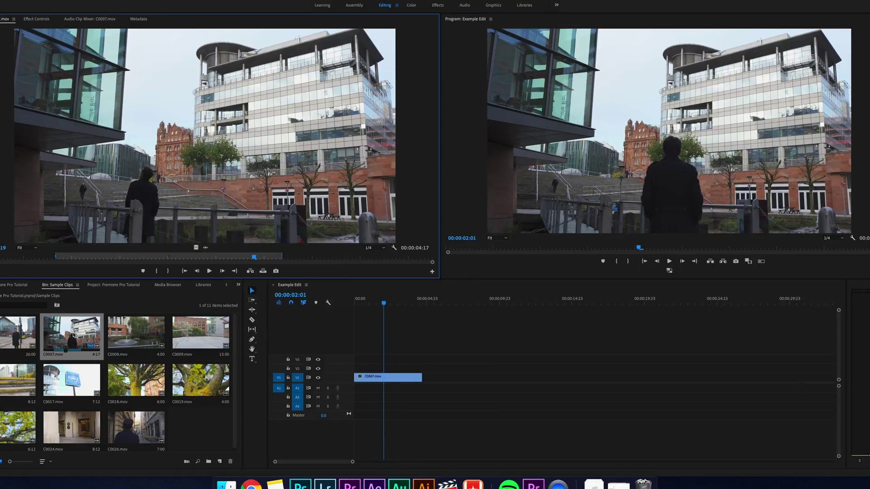
# Mark an In/Out section of the C0008 fountain clip and add its video after C0007 on V1
pyautogui.doubleClick(94, 327)
pyautogui.doubleClick(114, 337)
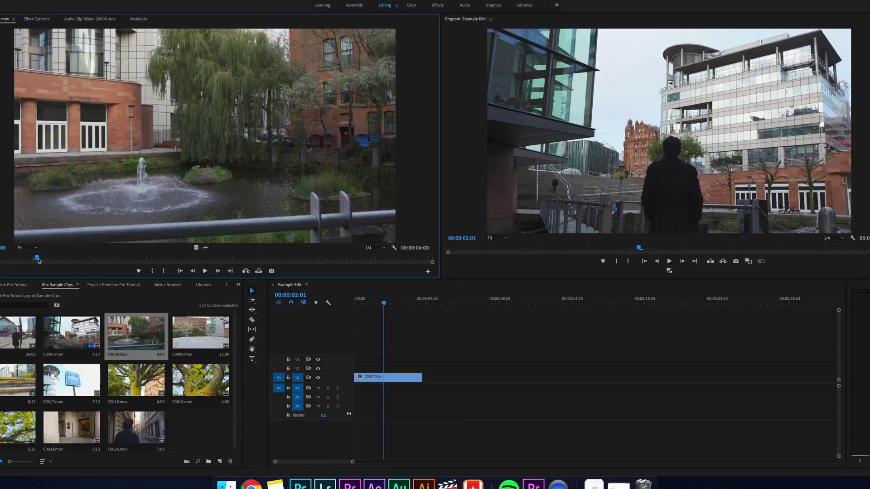
pyautogui.click(47, 257)
pyautogui.moveTo(48, 257); pyautogui.dragTo(295, 261)
pyautogui.press('i')
pyautogui.press('o')
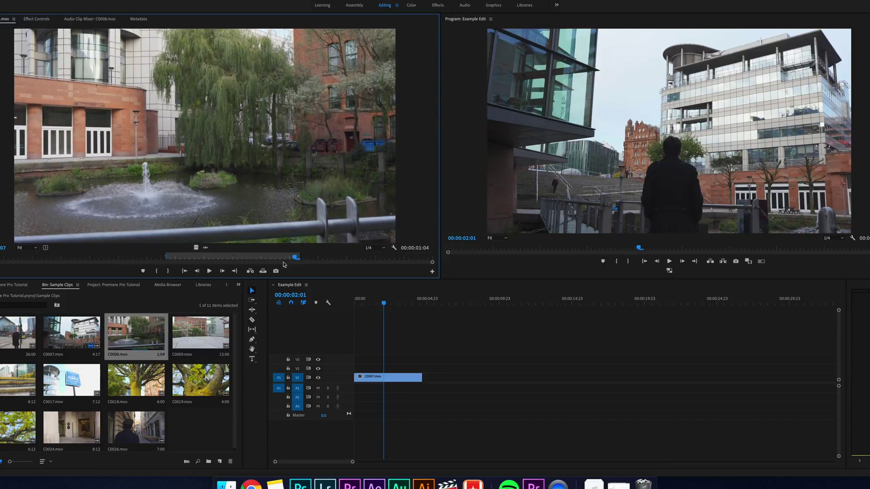
pyautogui.moveTo(195, 247); pyautogui.dragTo(432, 382)
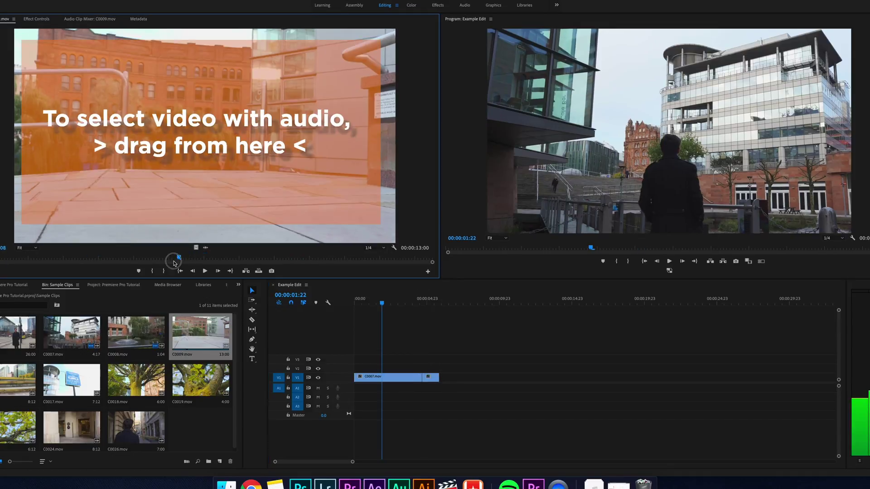
# Mark an In/Out section of C0009 and preview the cut around three seconds in
pyautogui.moveTo(174, 263); pyautogui.dragTo(278, 258)
pyautogui.press('i')
pyautogui.press('o')
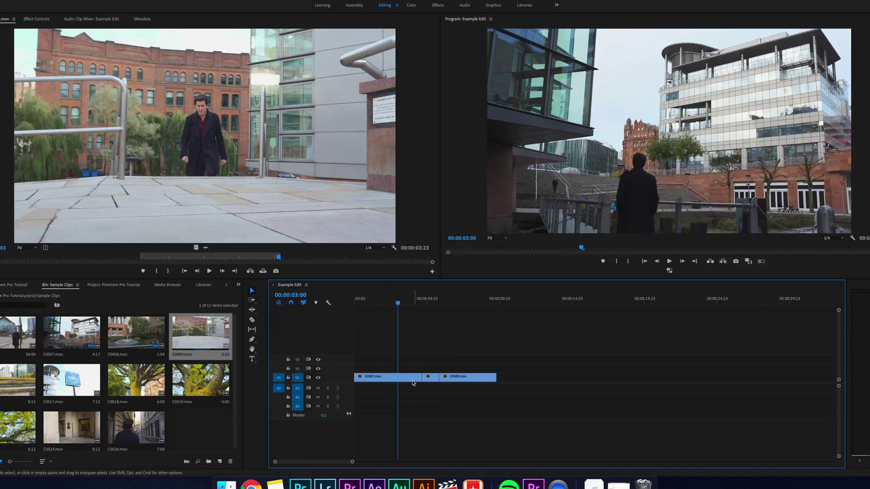
pyautogui.click(410, 381)
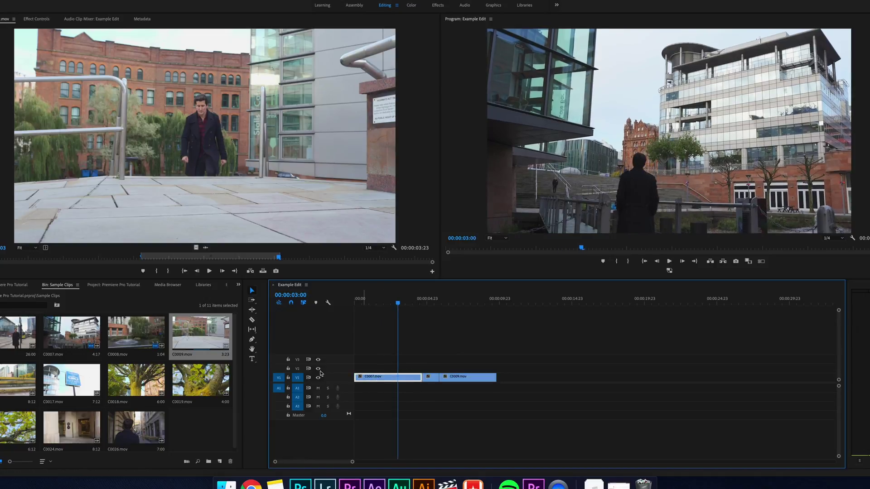
pyautogui.click(252, 311)
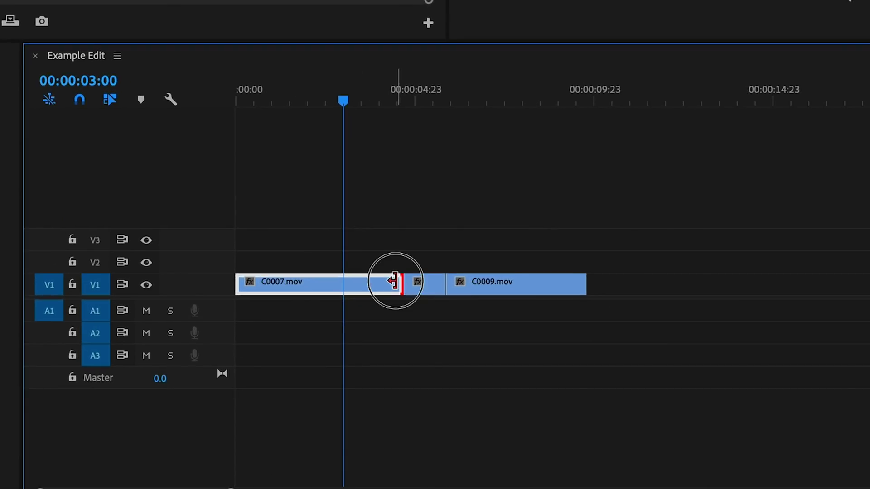
pyautogui.moveTo(393, 281); pyautogui.dragTo(360, 286)
pyautogui.press('Right')
pyautogui.press('Right')
pyautogui.press('Right')
pyautogui.press('Right')
pyautogui.press('Right')
pyautogui.press('Right')
pyautogui.press('Right')
pyautogui.press('Right')
pyautogui.press('Right')
pyautogui.press('Right')
pyautogui.press('Right')
pyautogui.press('Right')
pyautogui.press('Right')
pyautogui.press('Right')
pyautogui.press('Right')
pyautogui.press('Right')
pyautogui.press('Right')
pyautogui.press('Right')
pyautogui.press('Right')
pyautogui.press('Right')
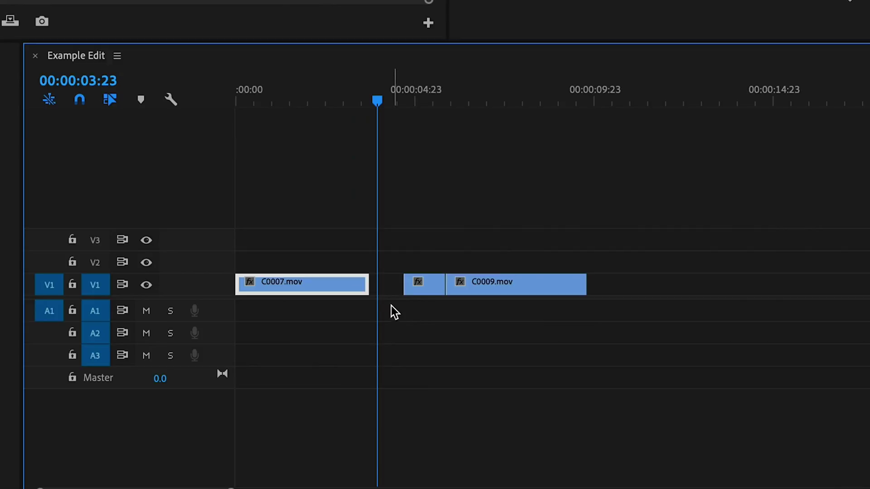
pyautogui.hotkey('ctrl', 'z')
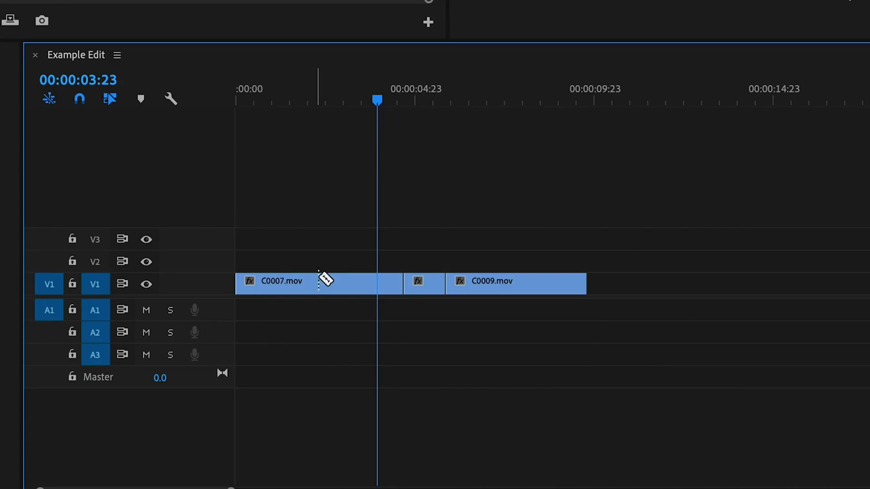
pyautogui.click(337, 286)
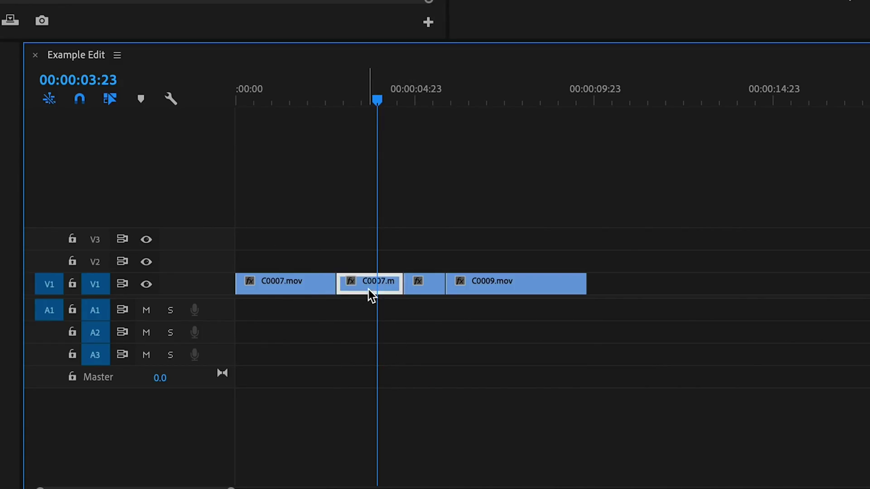
pyautogui.press('Delete')
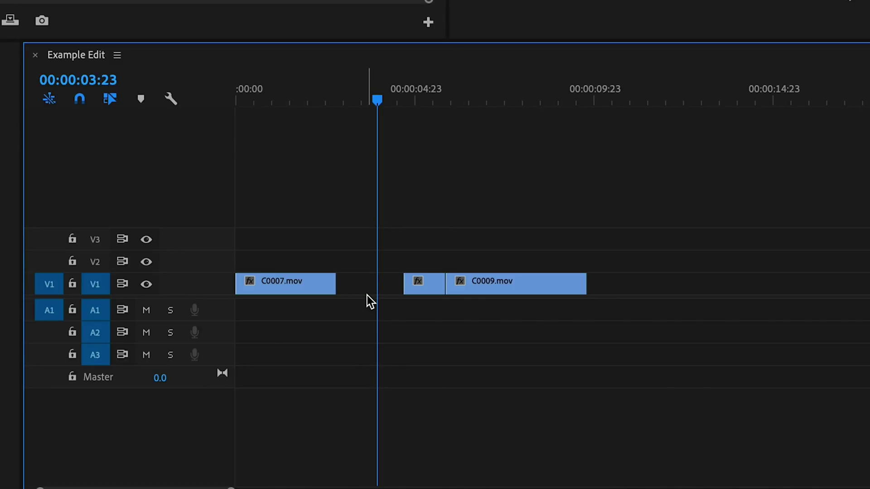
pyautogui.hotkey('ctrl', 'z')
pyautogui.hotkey('ctrl', 'z')
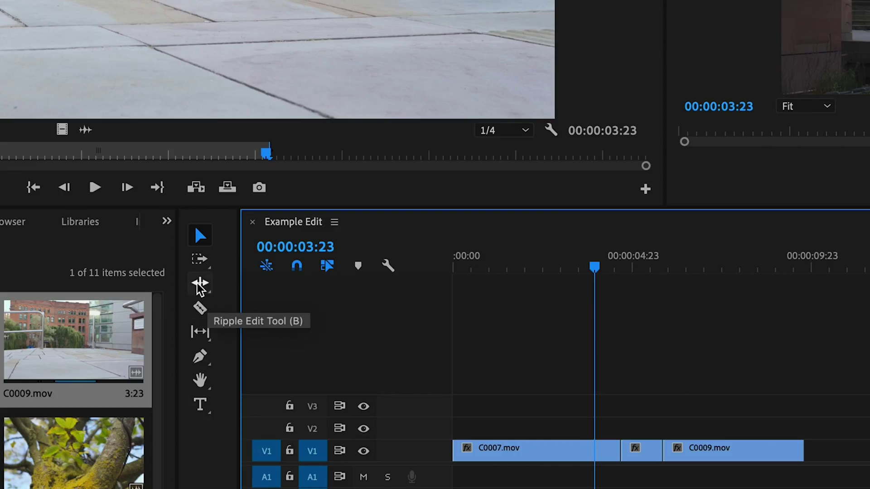
# Ripple-trim about 18 frames off the end of C0007.mov, then return to the Selection tool
pyautogui.click(199, 286)
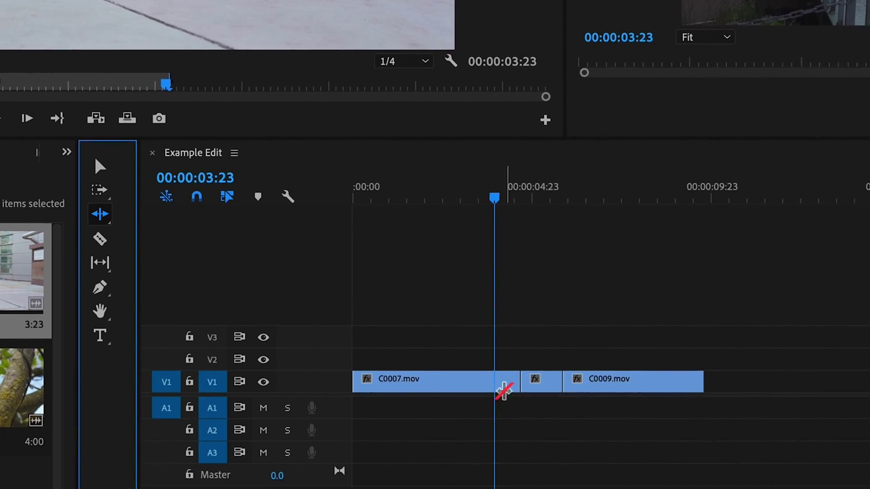
pyautogui.moveTo(518, 385); pyautogui.dragTo(501, 388)
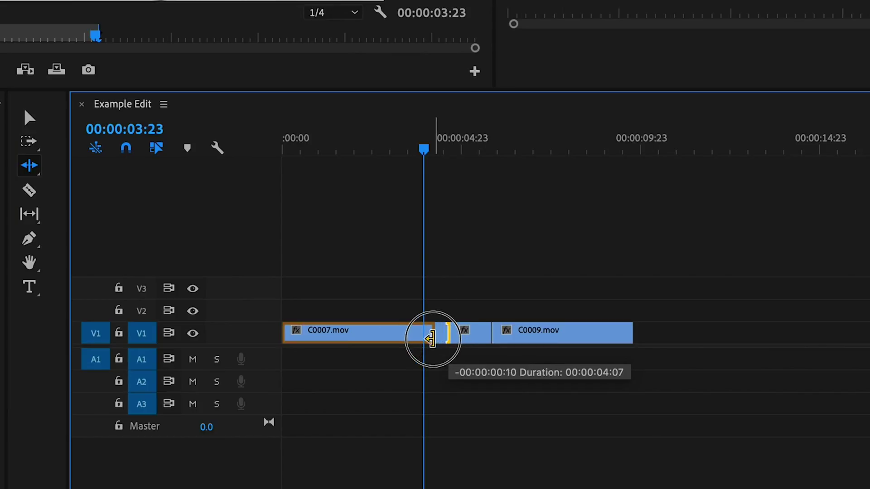
pyautogui.moveTo(430, 339); pyautogui.dragTo(414, 342)
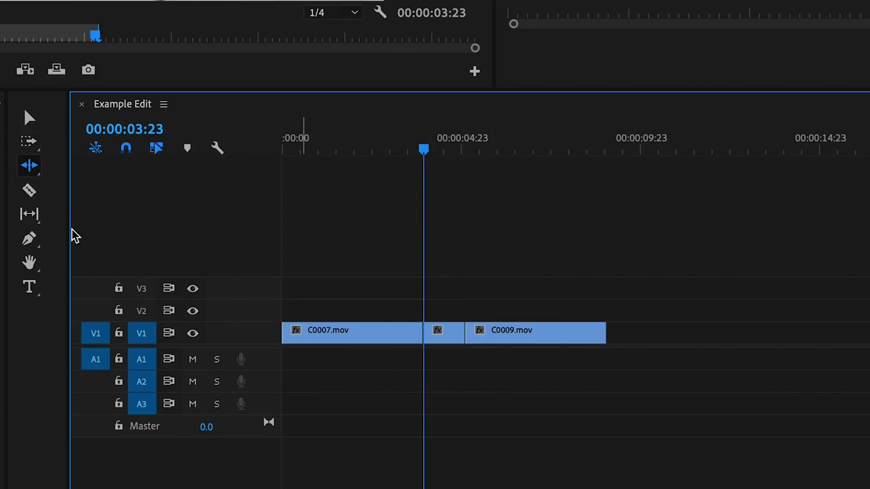
pyautogui.click(30, 120)
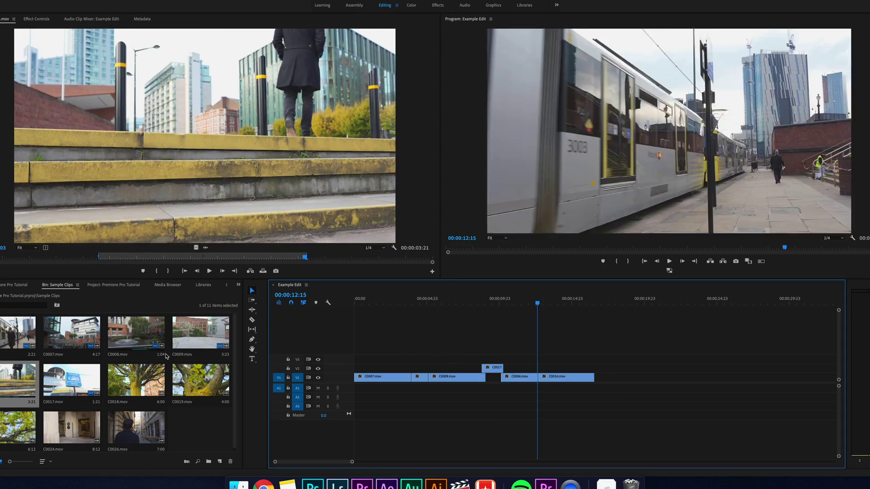
# Drag another clip from the Sample Clips bin onto video track V2
pyautogui.moveTo(136, 380); pyautogui.dragTo(599, 369)
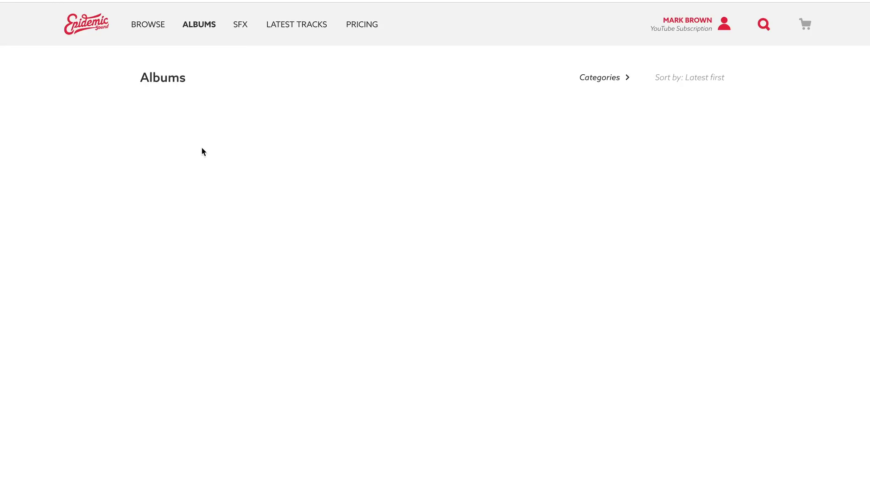
# Browse the Epidemic Sound albums, then open and scroll through the SFX library
pyautogui.moveTo(240, 235)
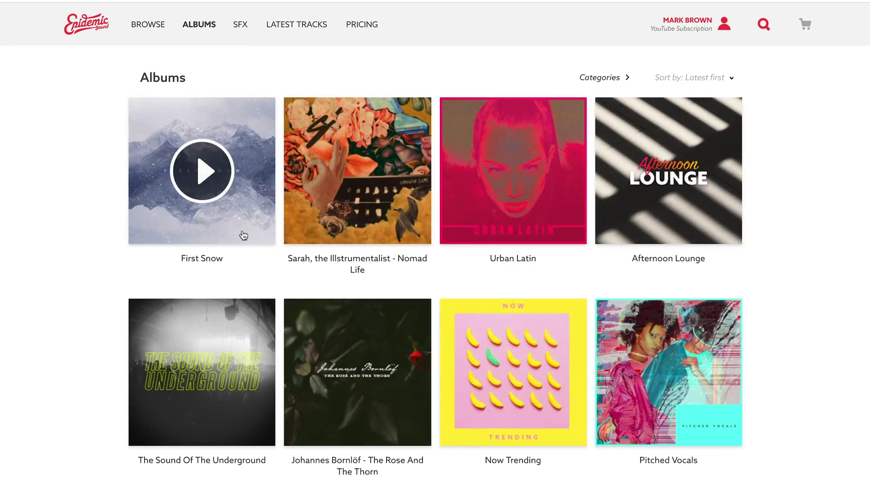
pyautogui.scroll(-15, 253, 196)
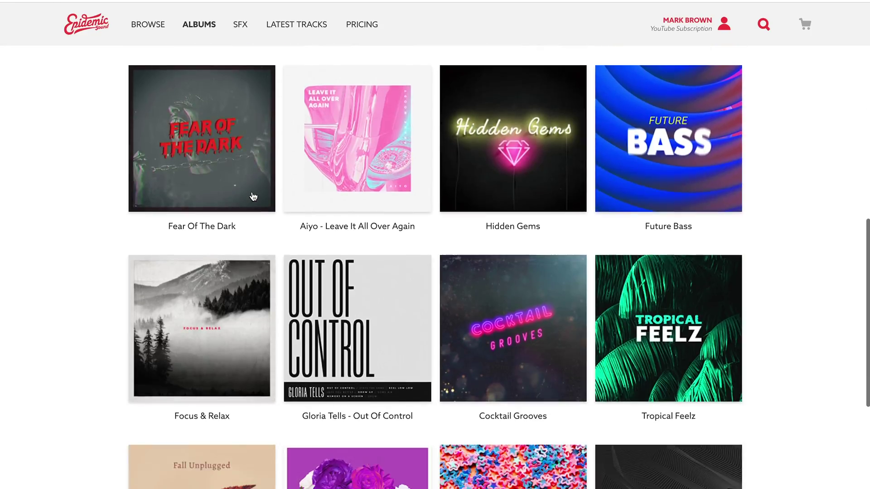
pyautogui.scroll(-4, 254, 196)
pyautogui.scroll(20, 249, 198)
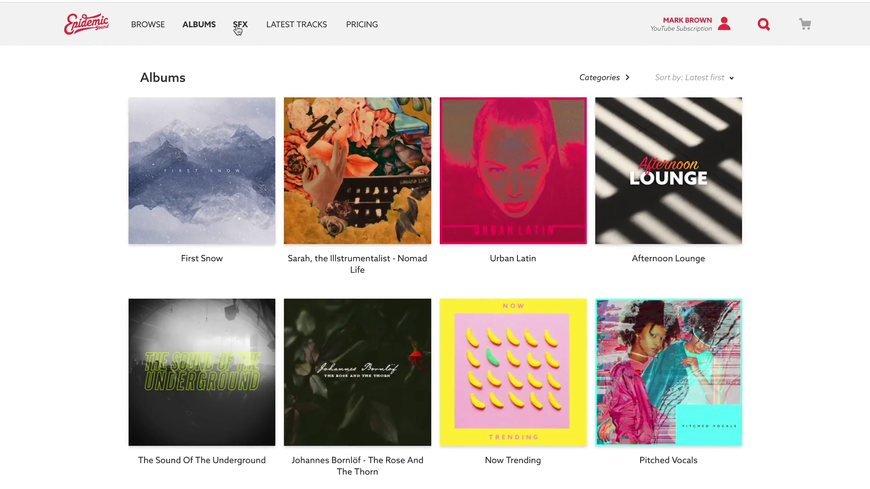
pyautogui.click(238, 28)
pyautogui.scroll(-5, 385, 196)
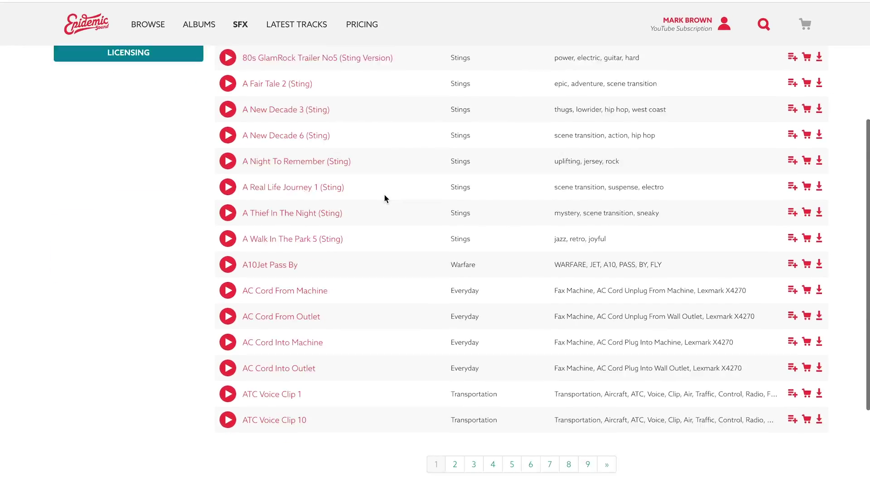
pyautogui.scroll(-2, 384, 198)
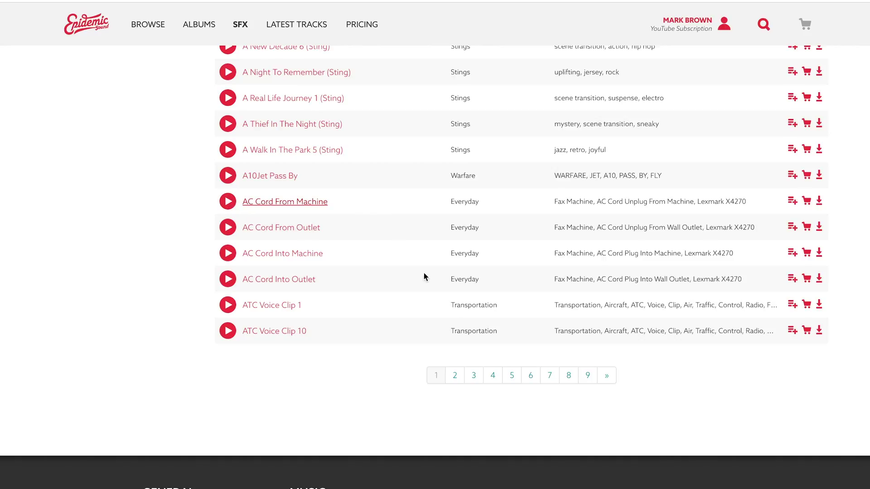
pyautogui.scroll(4, 424, 273)
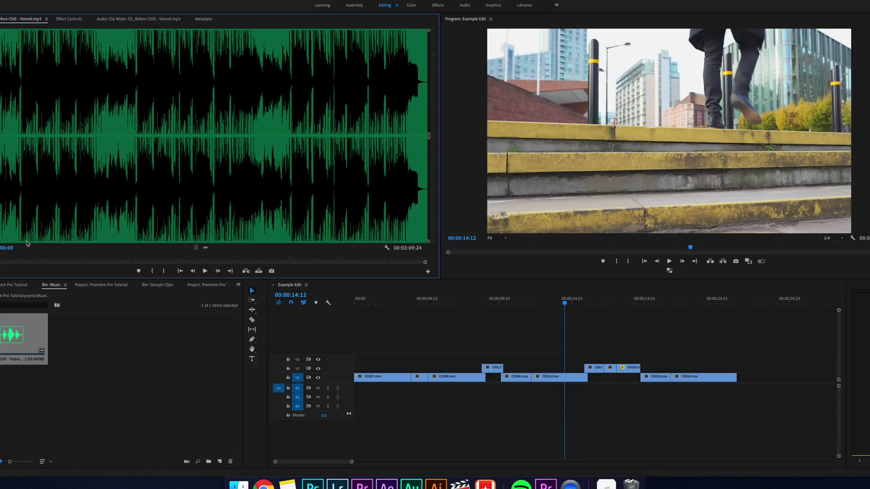
# Mark ES_Before Chill from 05:11 to 30:16 and drop its audio only onto A1
pyautogui.press('space')
pyautogui.press('XF86AudioLowerVolume')
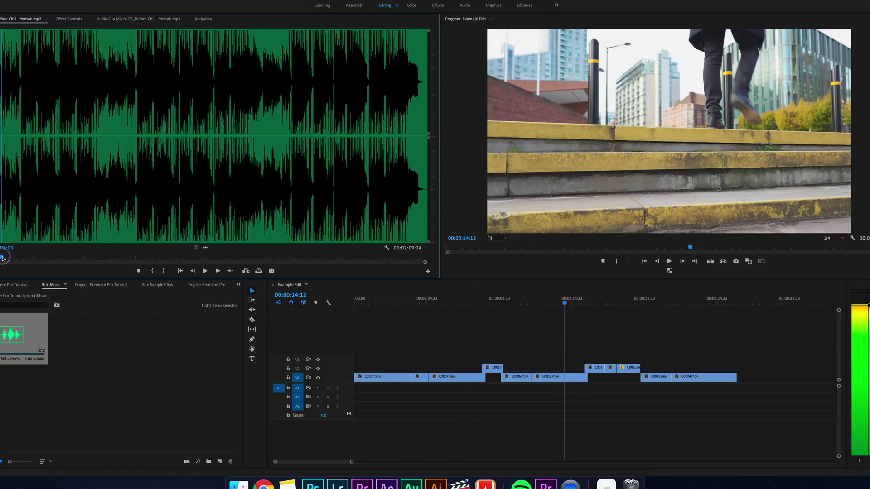
pyautogui.click(2, 258)
pyautogui.press('i')
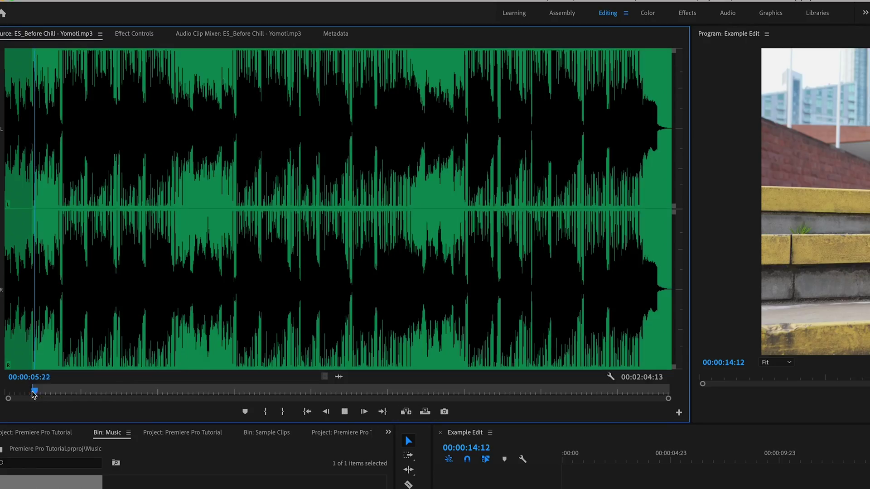
pyautogui.moveTo(32, 390); pyautogui.dragTo(159, 389)
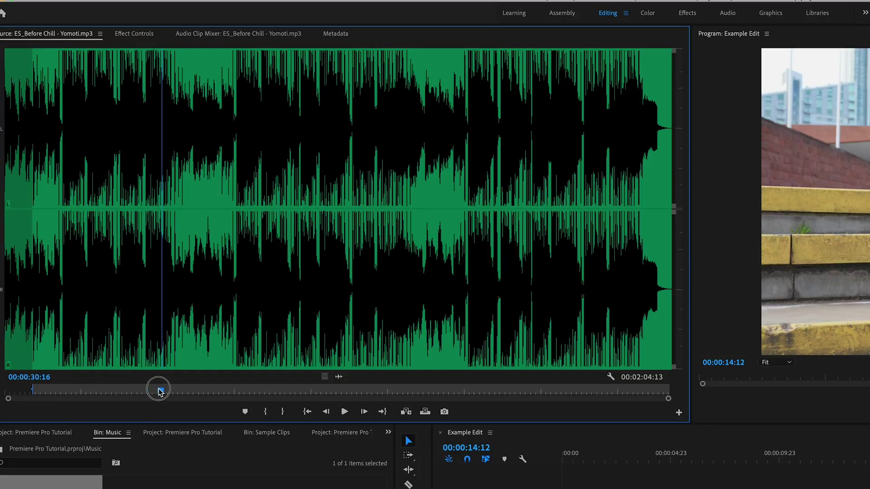
pyautogui.press('o')
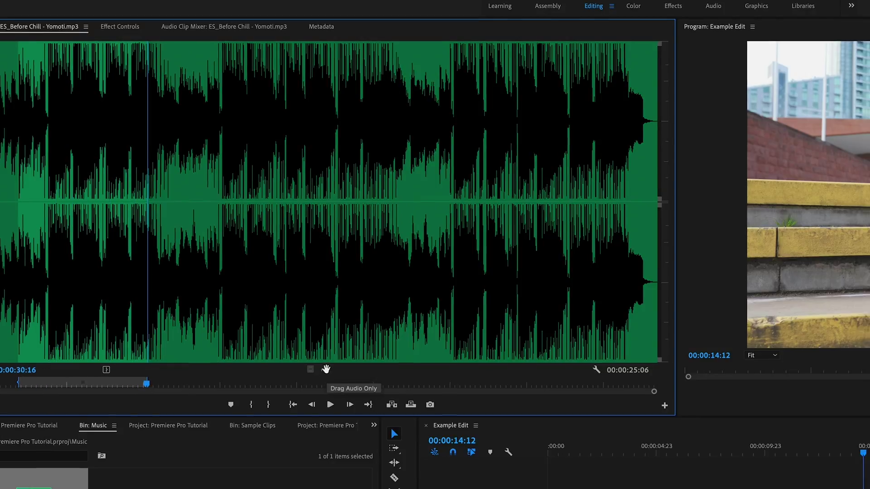
pyautogui.moveTo(340, 379); pyautogui.dragTo(572, 488)
pyautogui.moveTo(100, 363); pyautogui.dragTo(100, 361)
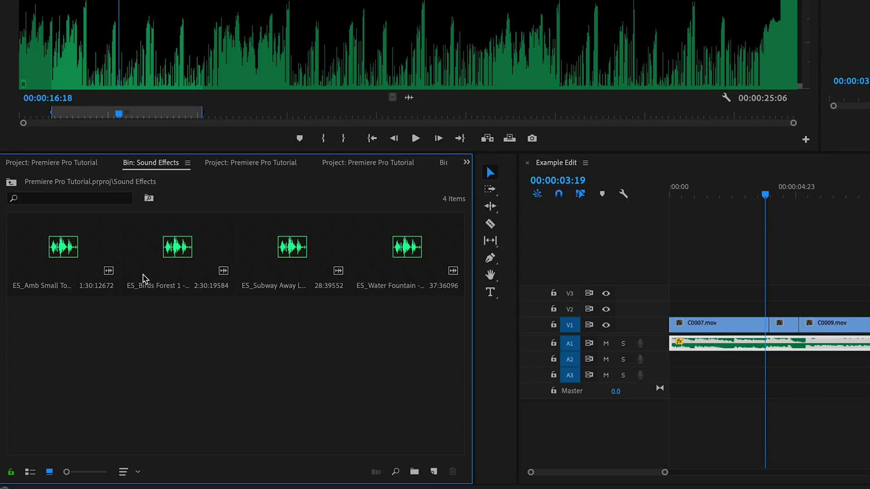
# Trim ambience sound effects with Out points, place them on A3 and A4, and play back the mix
pyautogui.doubleClick(66, 261)
pyautogui.press('space')
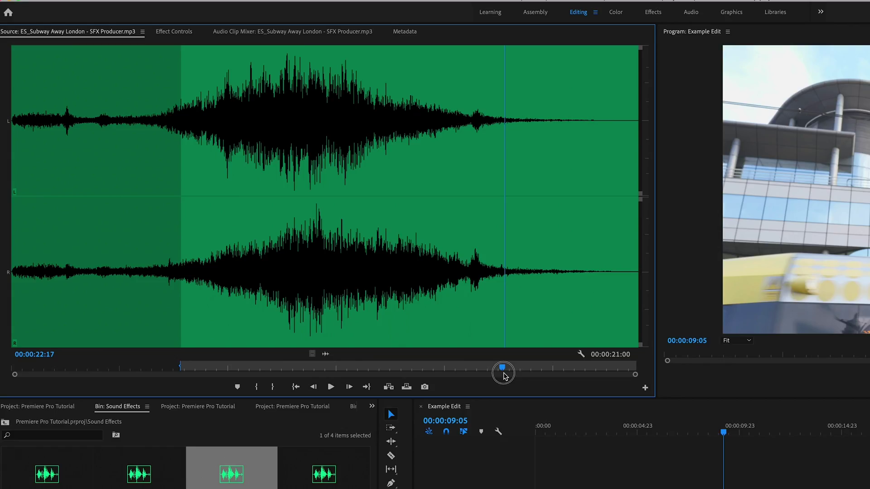
pyautogui.press('o')
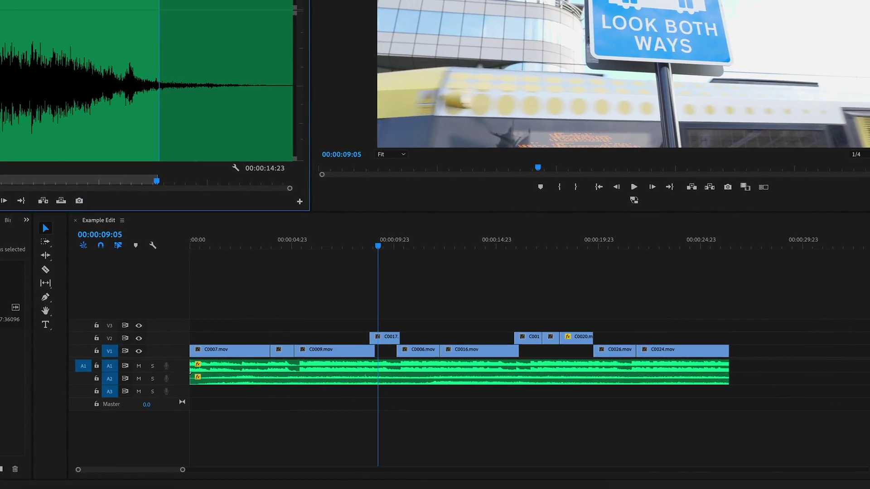
pyautogui.moveTo(61, 217); pyautogui.dragTo(371, 398)
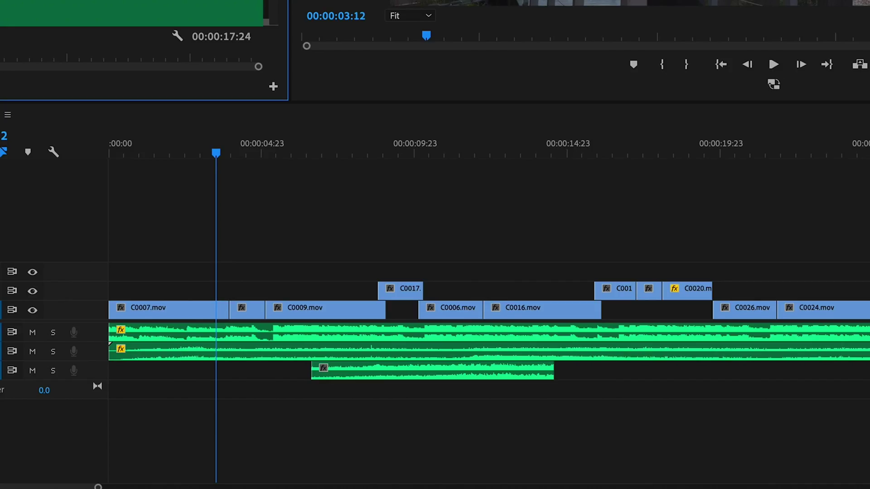
pyautogui.moveTo(47, 204); pyautogui.dragTo(151, 375)
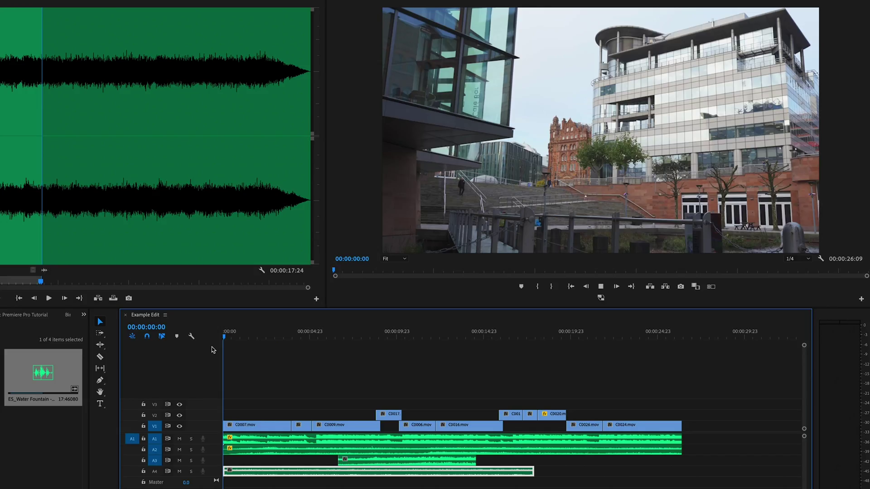
pyautogui.press('space')
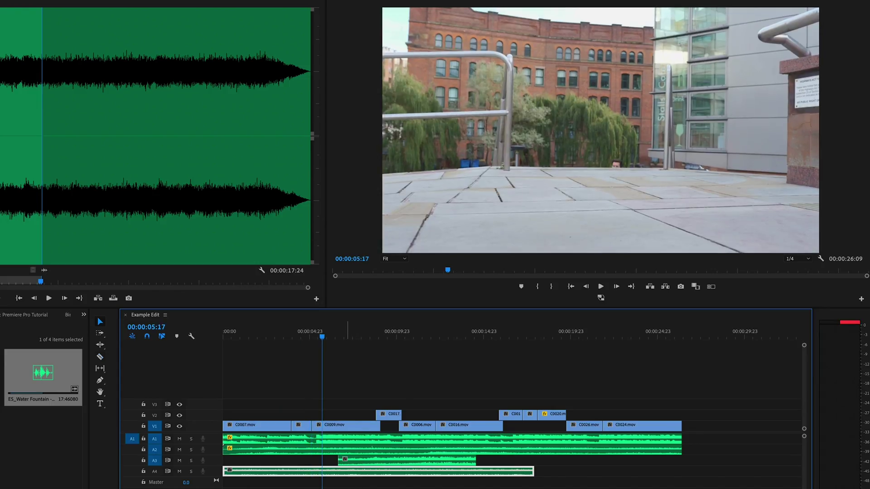
# Razor the A4 ambience clip and add Exponential Fade transitions to the A4 and A3 clips, shortening one
pyautogui.click(343, 472)
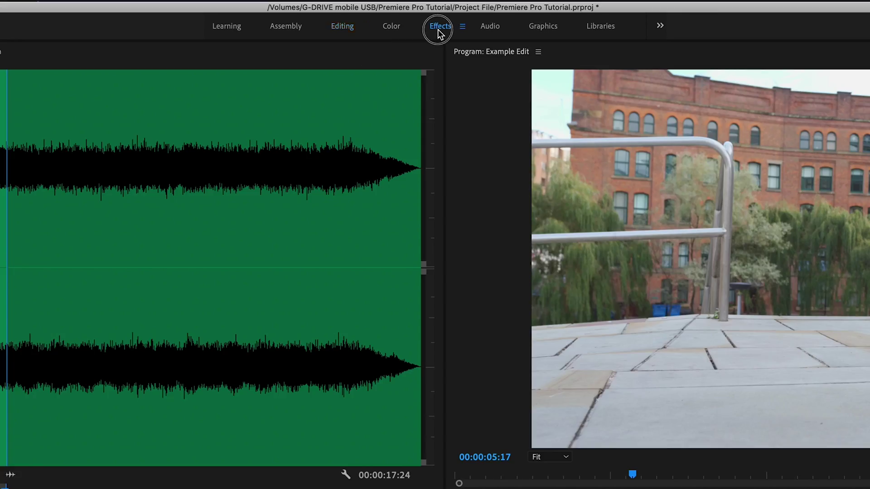
pyautogui.click(439, 26)
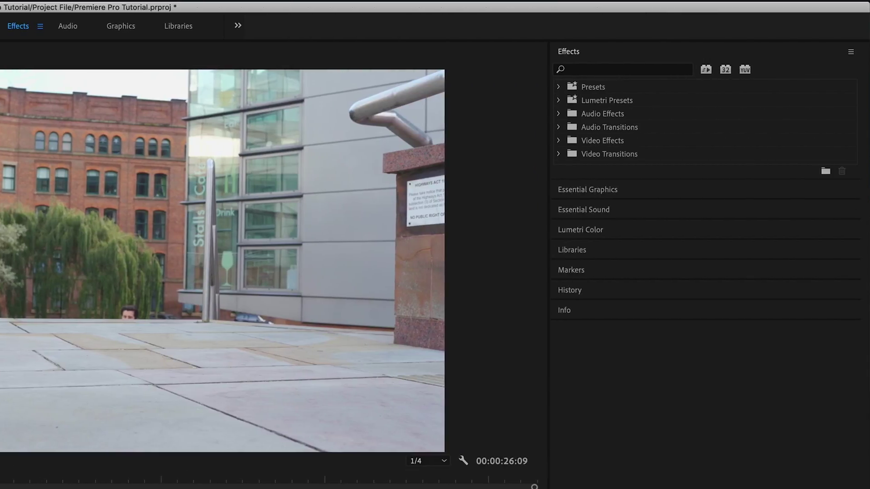
pyautogui.click(602, 71)
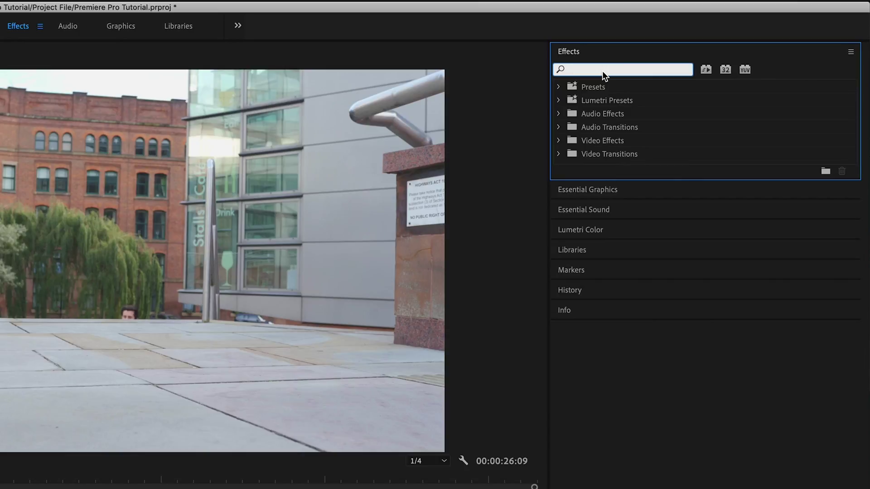
pyautogui.write('fade')
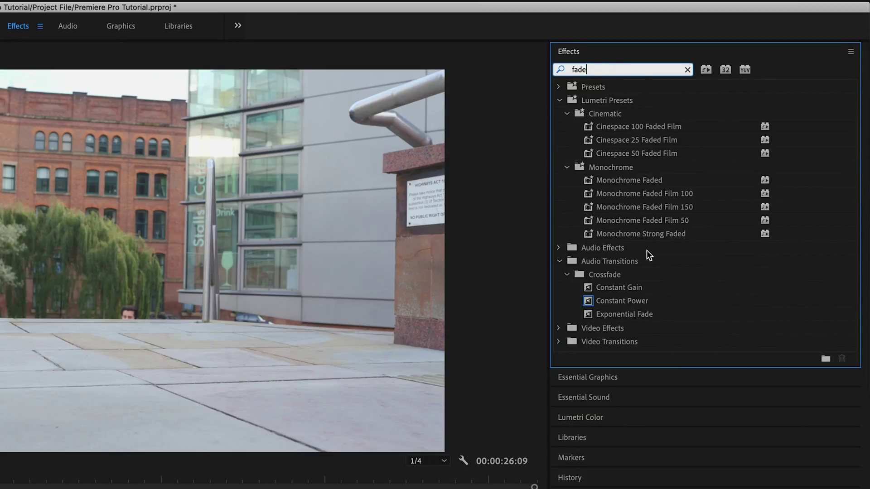
pyautogui.click(632, 314)
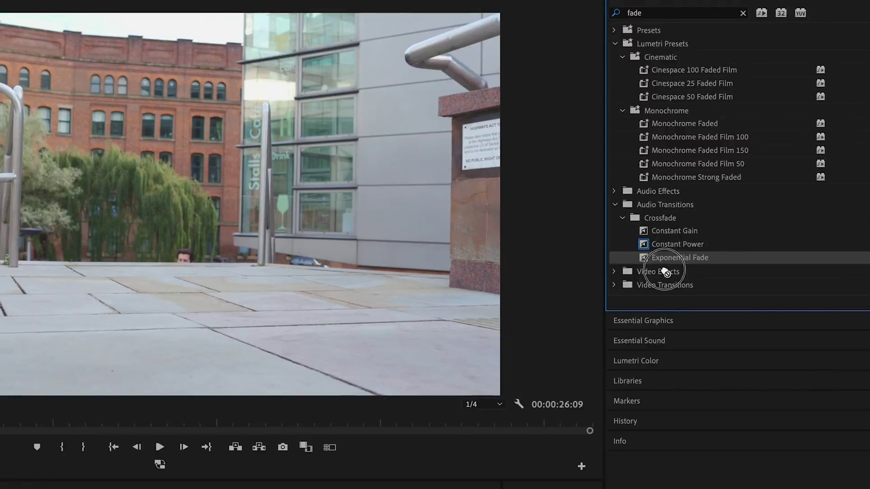
pyautogui.moveTo(665, 272); pyautogui.dragTo(355, 393)
pyautogui.click(422, 442)
pyautogui.moveTo(391, 361); pyautogui.dragTo(198, 358)
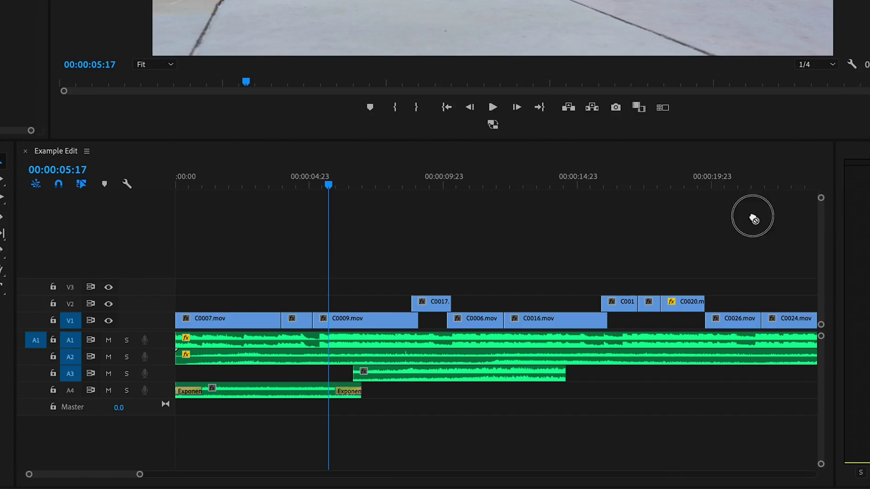
pyautogui.moveTo(565, 378); pyautogui.dragTo(565, 378)
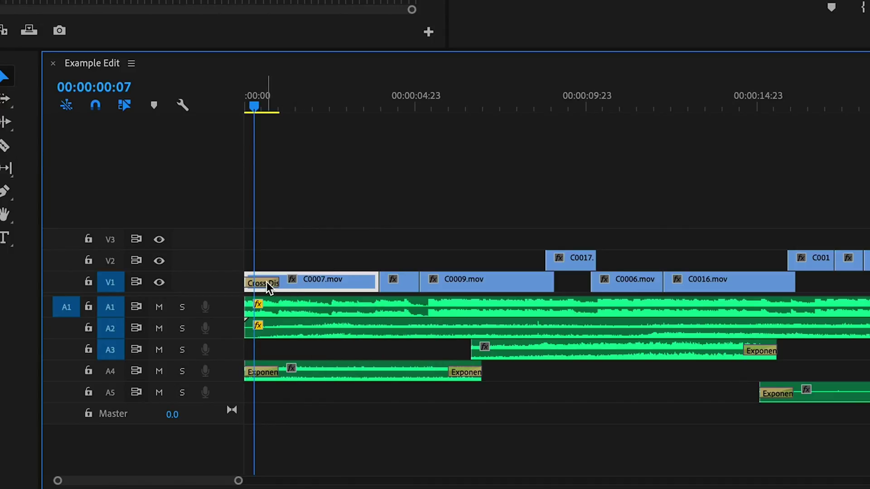
# Apply the default Cross Dissolve to the selected pair of V2 clips around 00:00:16
pyautogui.press('=')
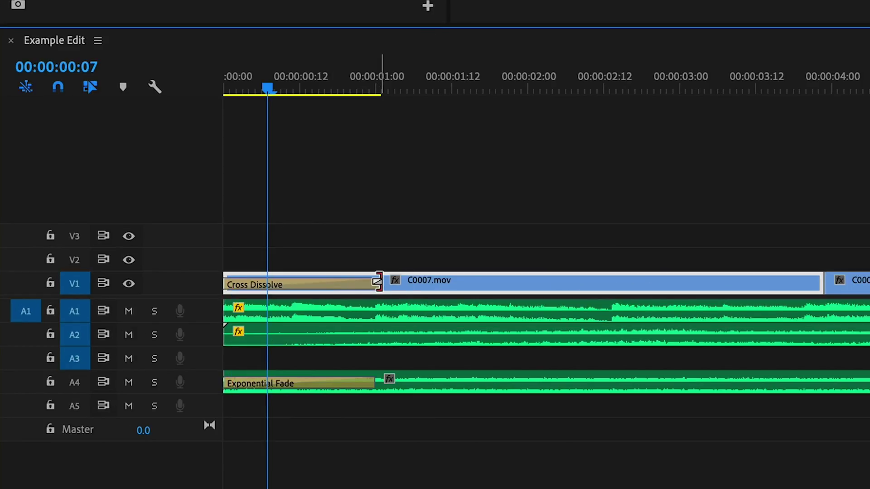
pyautogui.moveTo(378, 281)
pyautogui.mouseDown()
pyautogui.moveTo(356, 281)
pyautogui.moveTo(379, 282)
pyautogui.mouseUp()
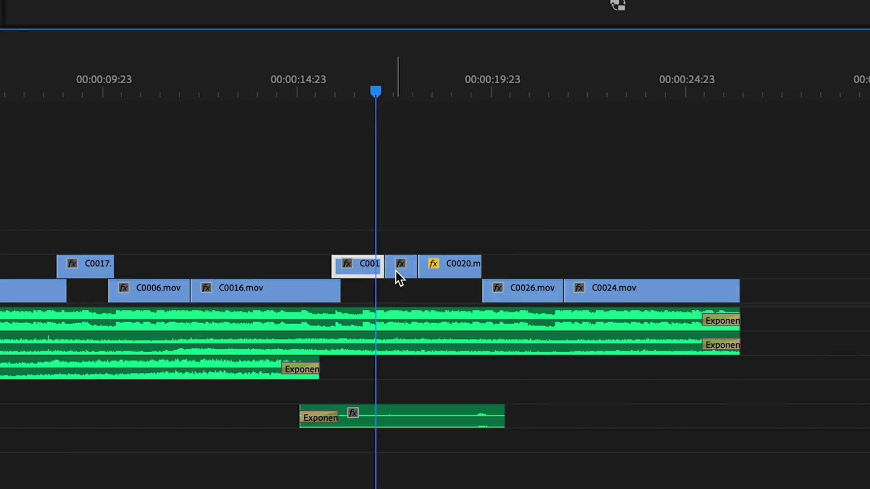
pyautogui.keyDown('shift'); pyautogui.click(400, 272); pyautogui.keyUp('shift')
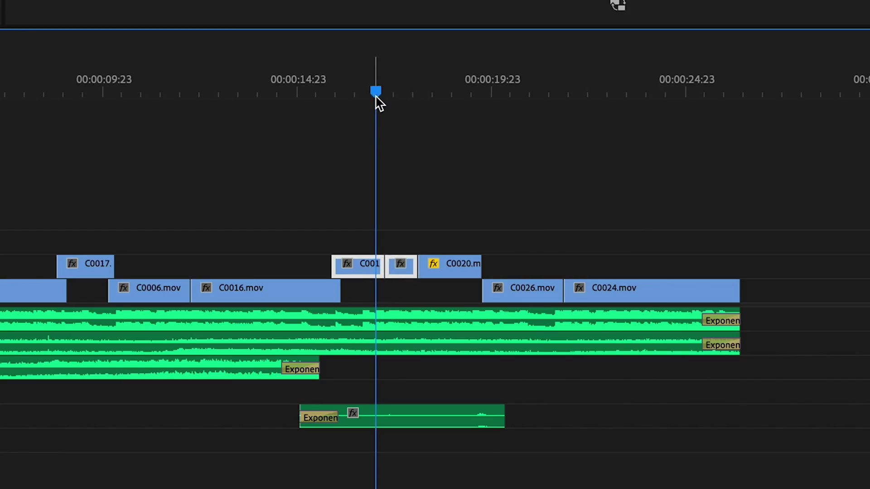
pyautogui.hotkey('shift', 'd')
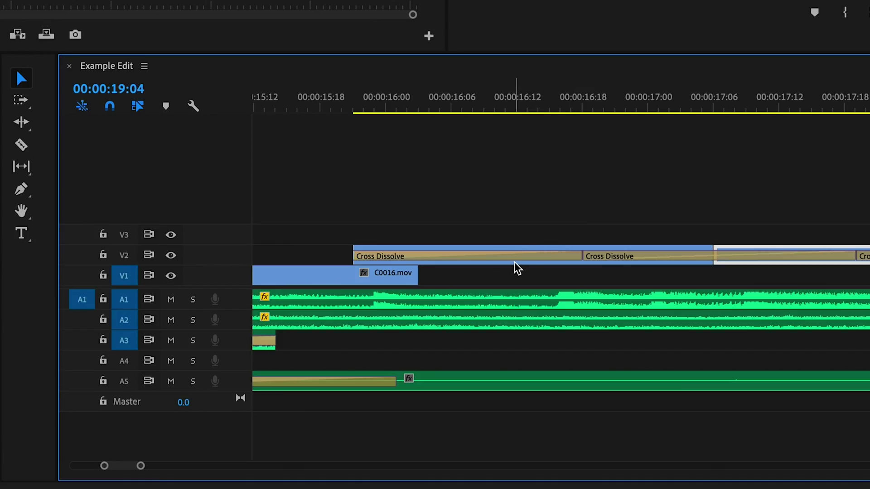
# Delete the first cross dissolve on V2 so C0018.mov cuts in directly
pyautogui.moveTo(493, 115); pyautogui.dragTo(437, 131)
pyautogui.click(438, 258)
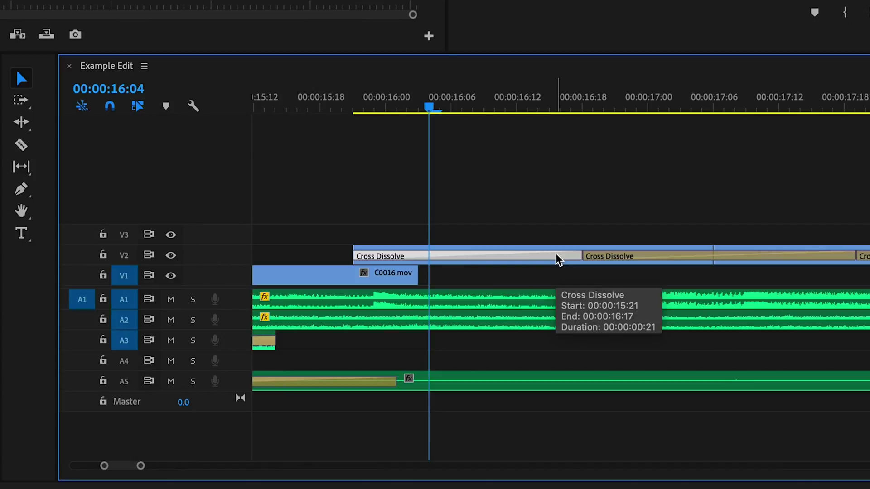
pyautogui.press('Delete')
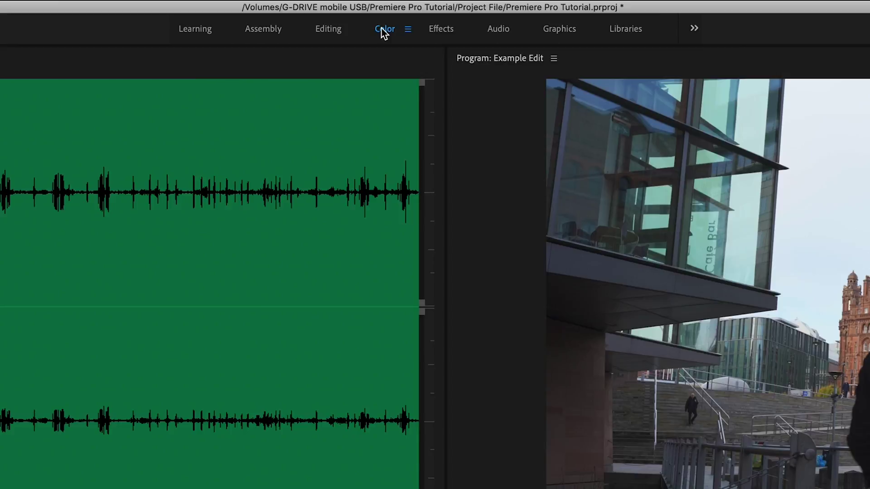
# In the Color workspace, preview the exposure and contrast sliders on C0007.mov, then deselect it
pyautogui.click(385, 30)
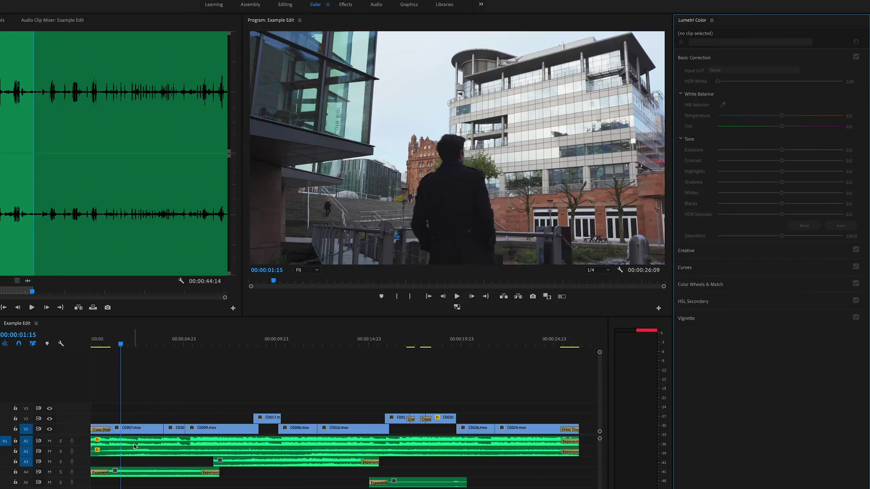
pyautogui.click(133, 429)
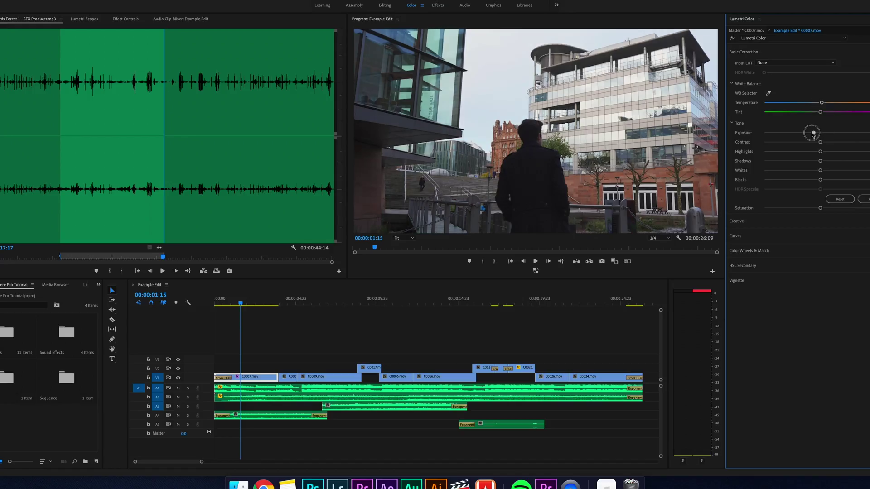
pyautogui.moveTo(783, 153)
pyautogui.mouseDown()
pyautogui.moveTo(765, 150)
pyautogui.moveTo(782, 153)
pyautogui.mouseUp()
pyautogui.moveTo(839, 144); pyautogui.dragTo(819, 152)
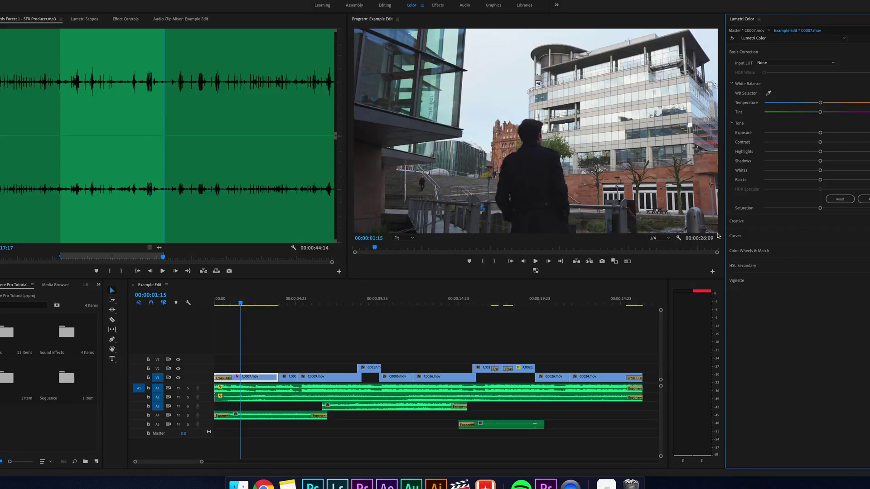
pyautogui.click(315, 362)
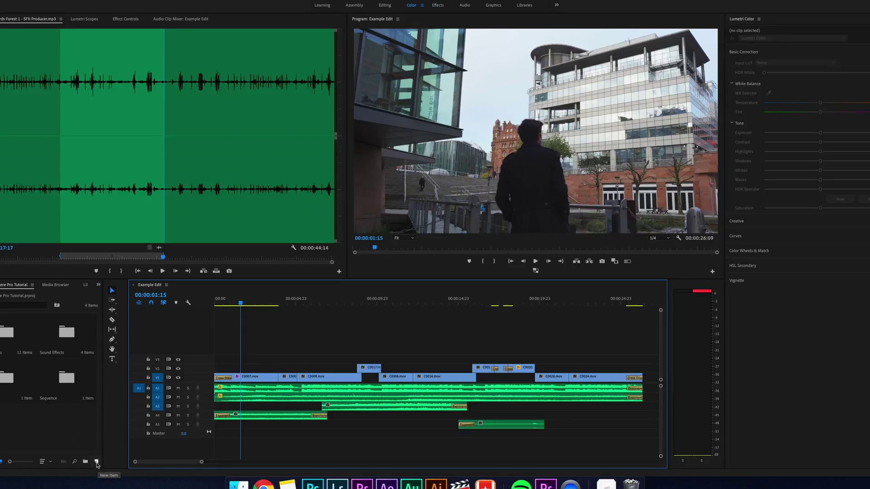
# Create the Overall Colour adjustment layer, place it on V3, and extend it to the sequence end
pyautogui.click(96, 462)
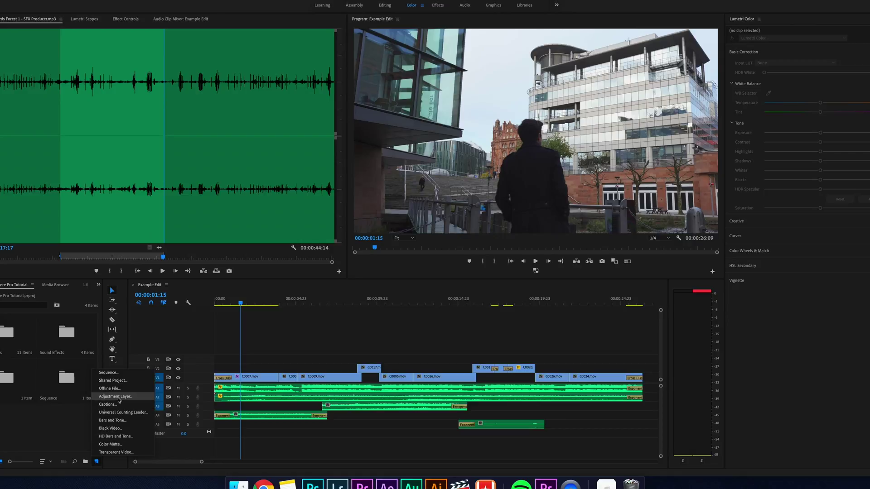
pyautogui.click(116, 397)
pyautogui.moveTo(27, 424); pyautogui.dragTo(209, 359)
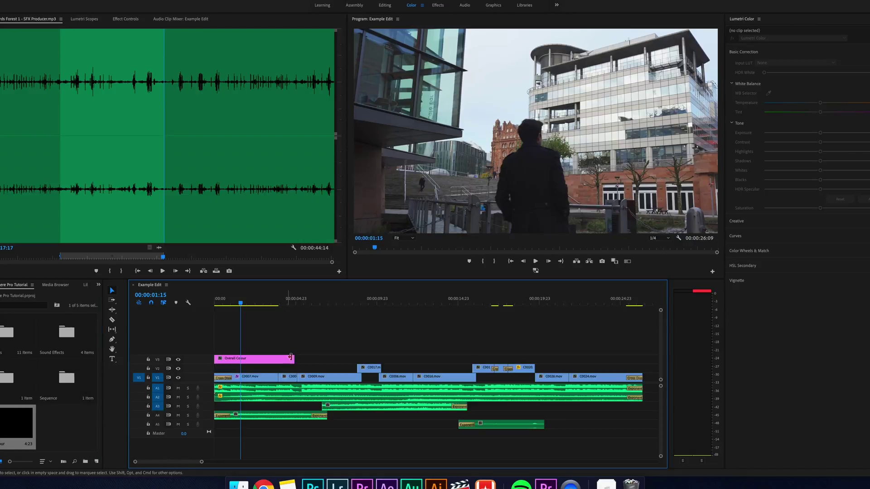
pyautogui.moveTo(292, 359); pyautogui.dragTo(643, 359)
pyautogui.click(511, 357)
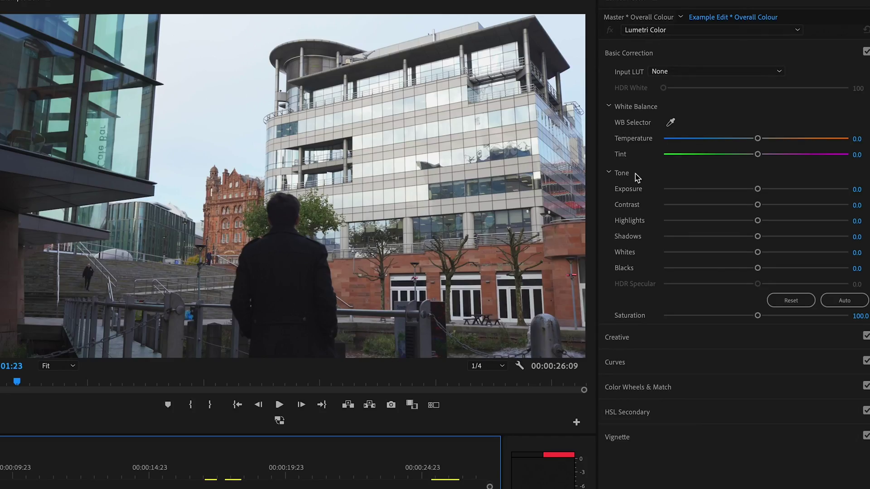
# Try the CineSpace2383sRGB6bit creative look, then settle on Kodak 5205 Fuji 3510 (by Adobe)
pyautogui.click(633, 344)
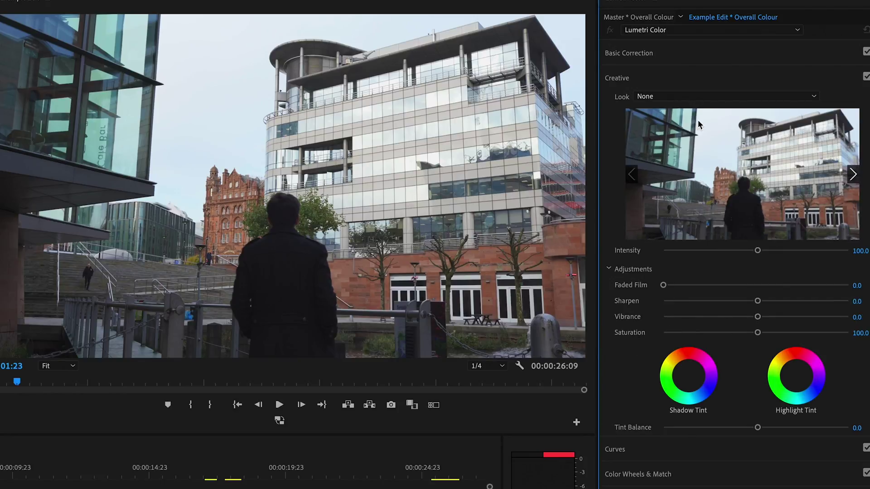
pyautogui.click(766, 101)
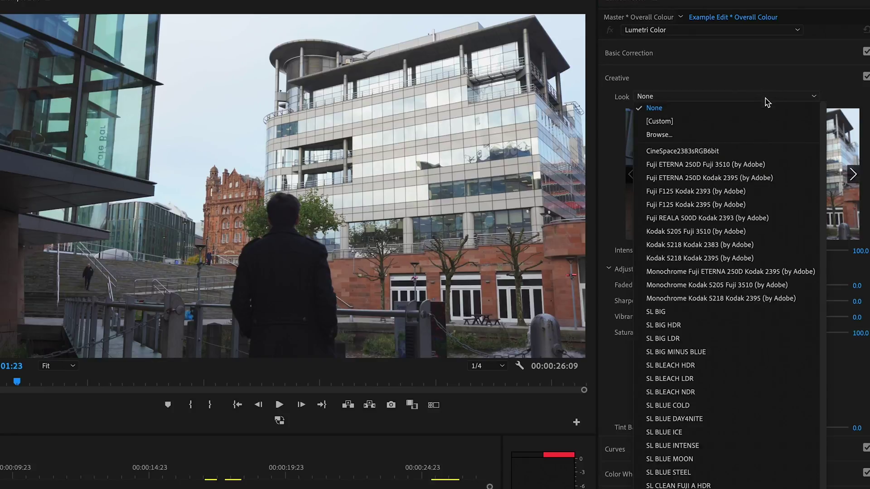
pyautogui.click(696, 151)
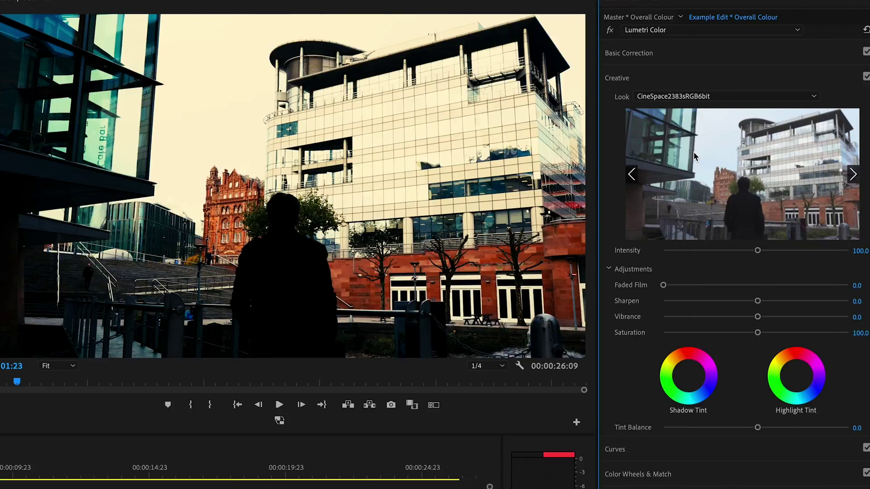
pyautogui.click(689, 96)
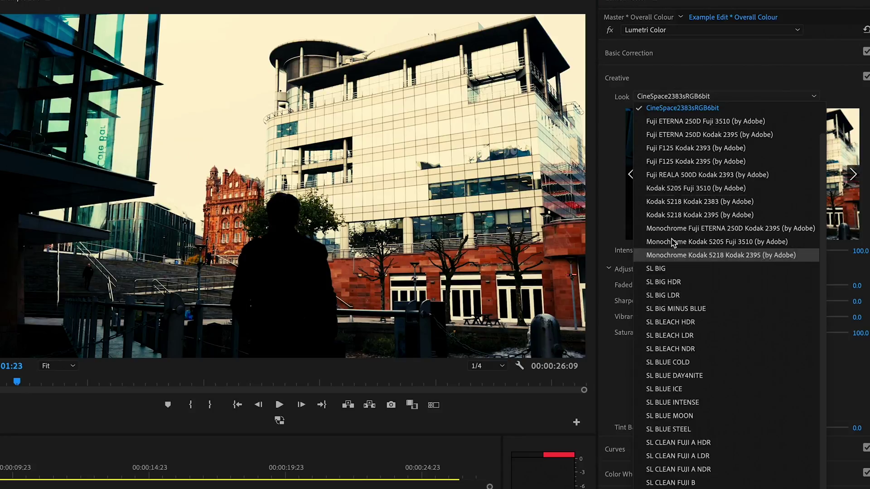
pyautogui.click(666, 188)
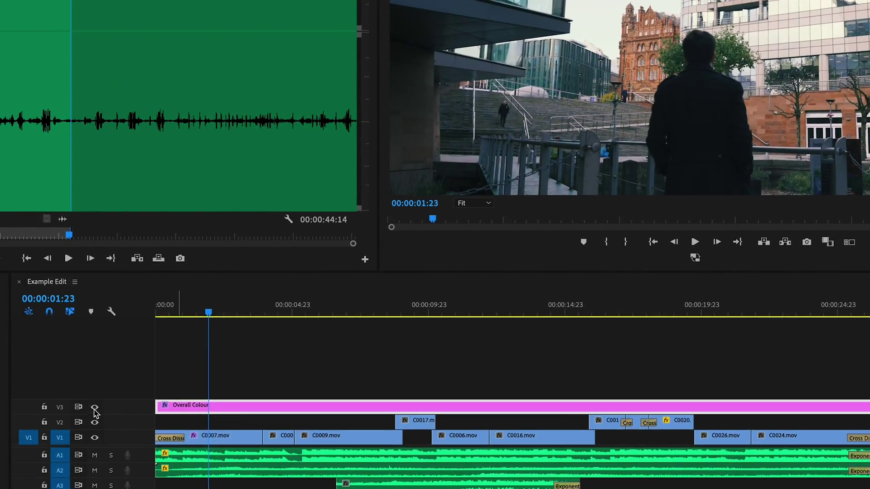
pyautogui.click(94, 408)
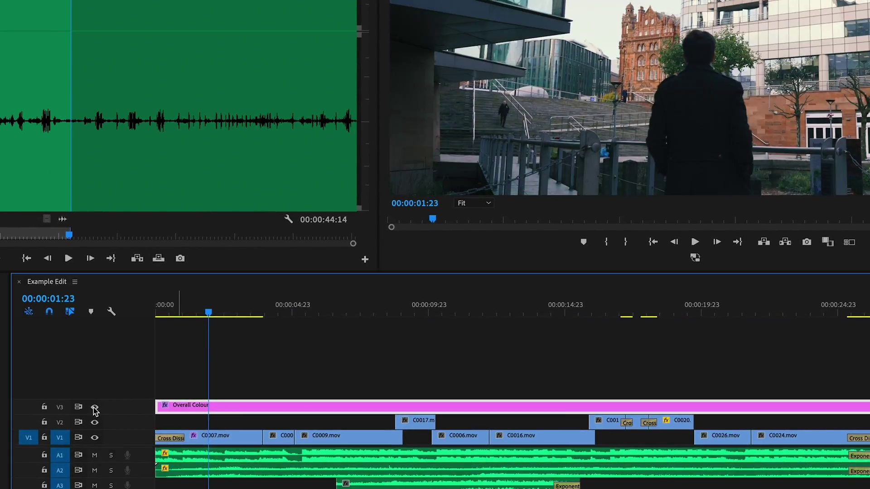
pyautogui.click(94, 408)
pyautogui.click(94, 408)
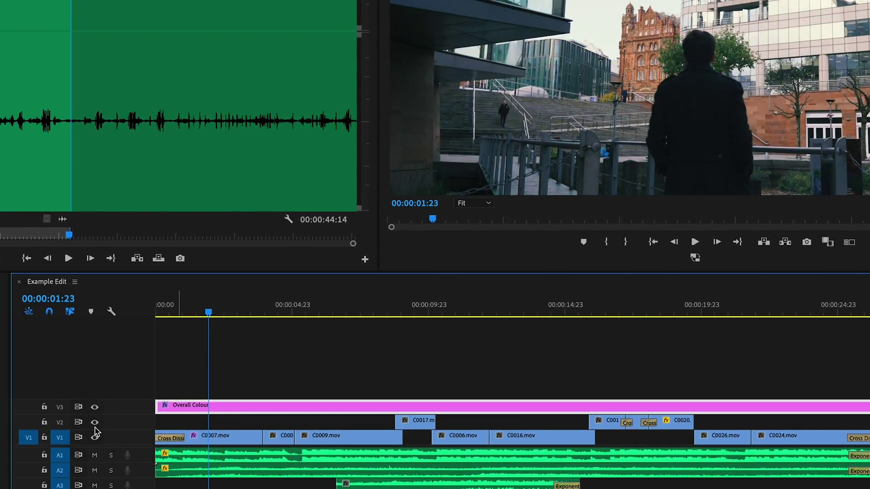
pyautogui.doubleClick(94, 408)
pyautogui.click(95, 408)
pyautogui.click(94, 408)
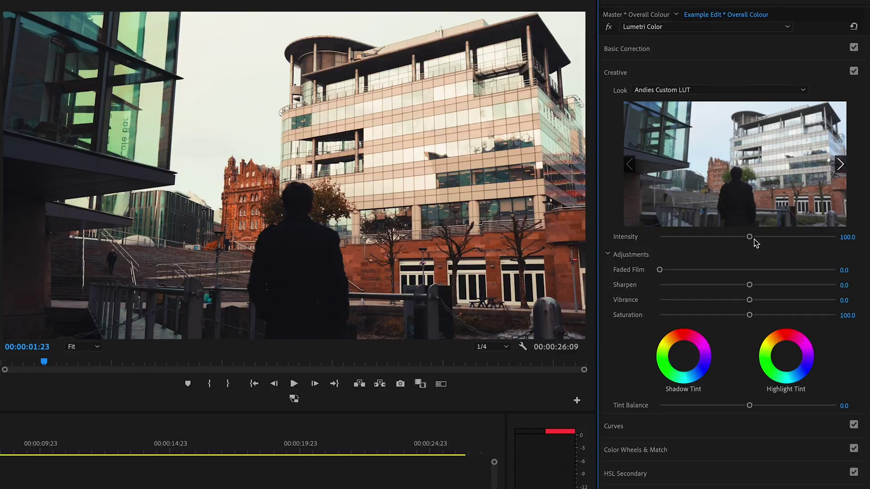
# Lower the Creative look's Intensity from 100 to 82.6
pyautogui.moveTo(750, 237); pyautogui.dragTo(767, 237)
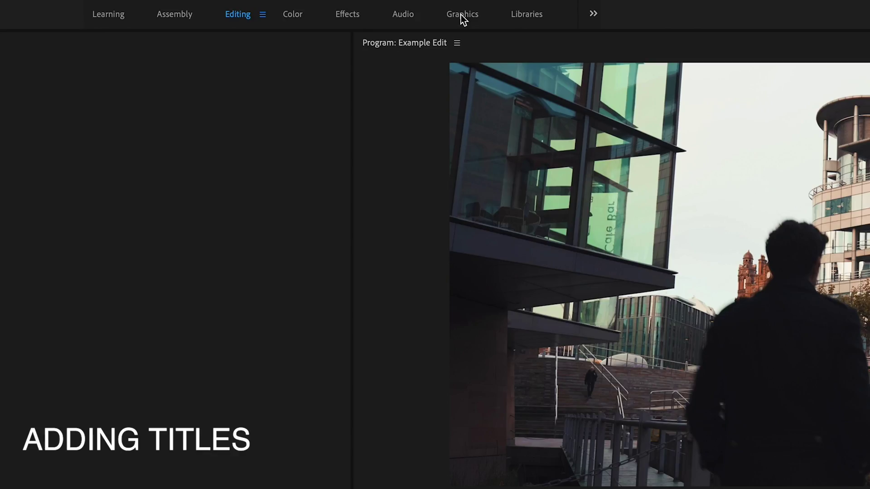
# In the Graphics workspace, type 'The Walk To Work' as a text layer left of frame centre
pyautogui.click(413, 7)
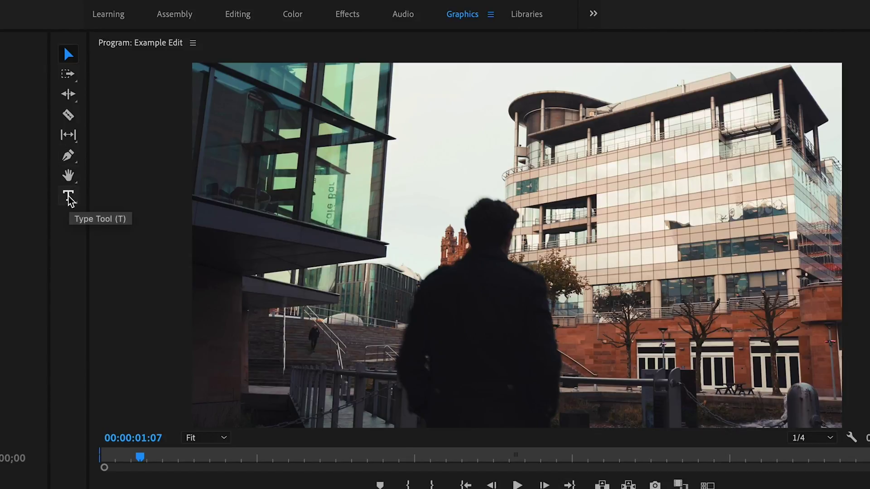
pyautogui.click(69, 197)
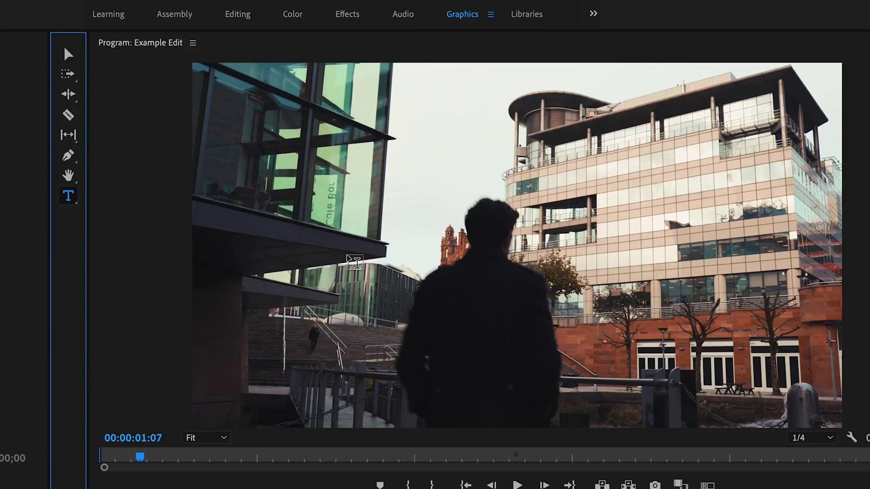
pyautogui.click(348, 256)
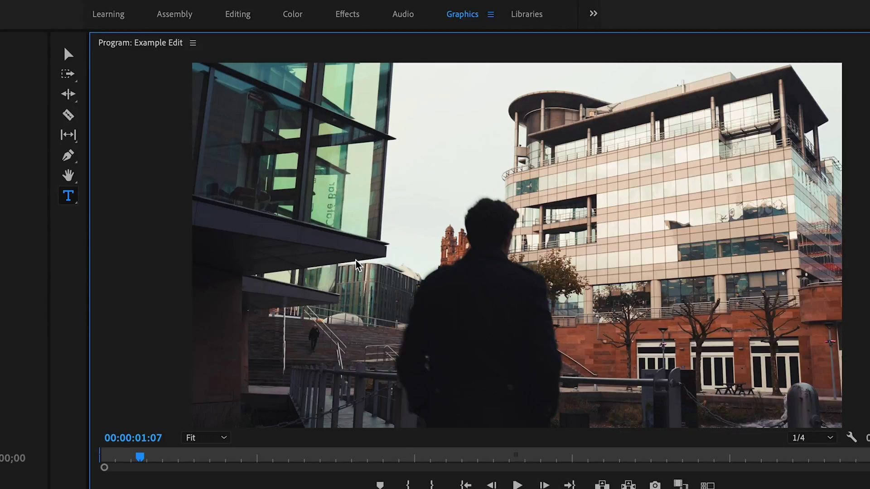
pyautogui.write('The')
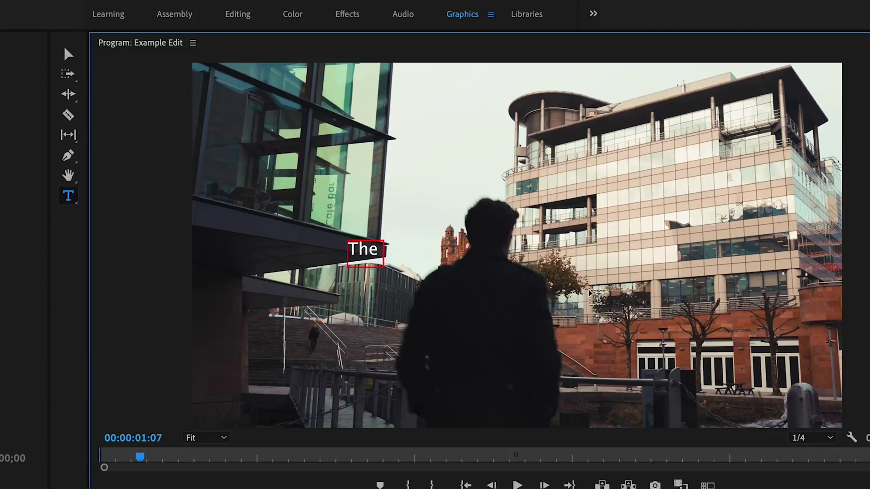
pyautogui.write(' Walk To Work')
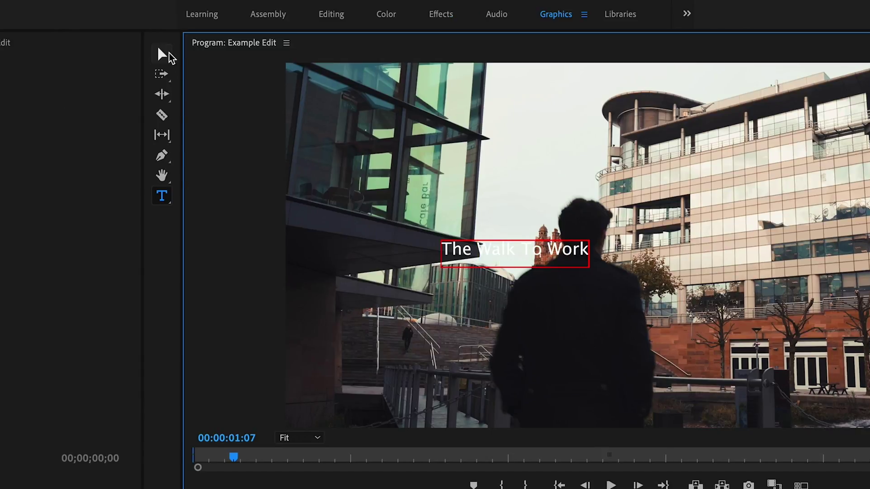
# Centre the title in the frame and scale it up to about 203
pyautogui.click(69, 54)
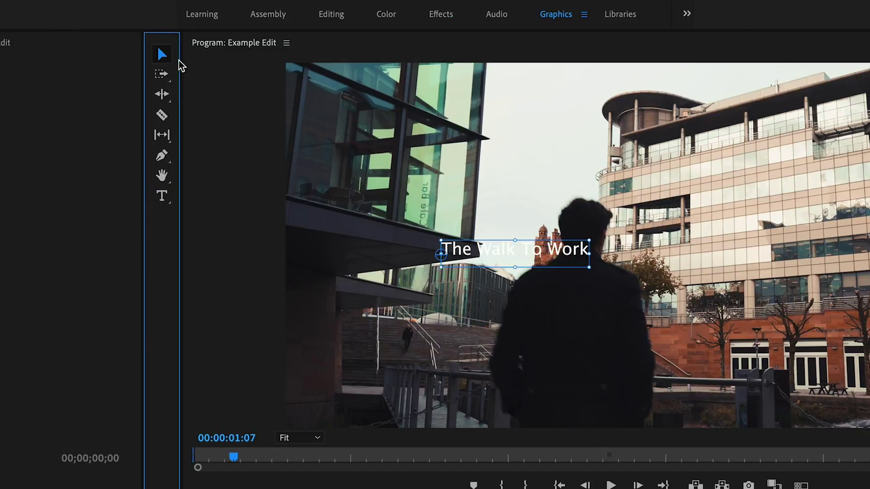
pyautogui.moveTo(523, 249); pyautogui.dragTo(619, 256)
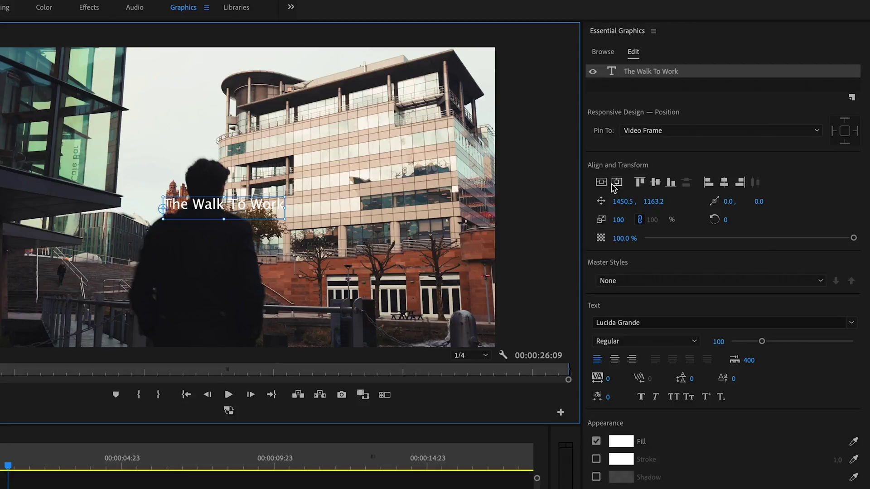
pyautogui.click(615, 184)
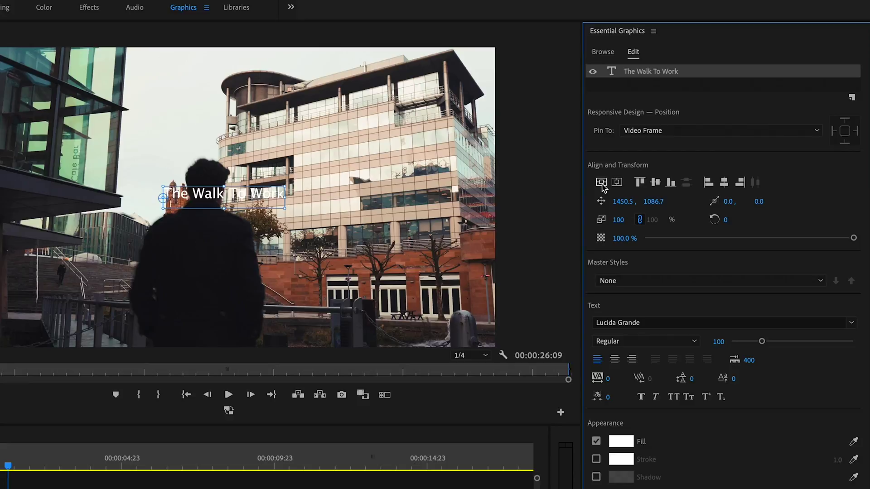
pyautogui.click(617, 183)
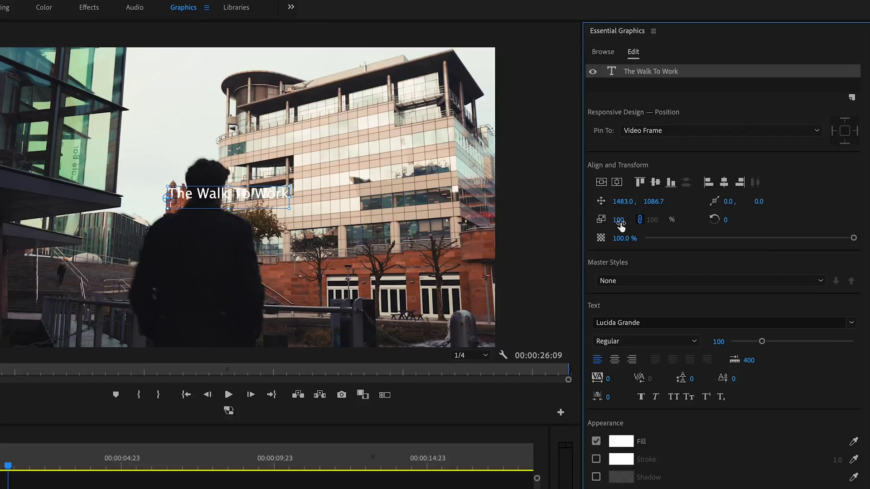
pyautogui.moveTo(618, 220); pyautogui.dragTo(665, 220)
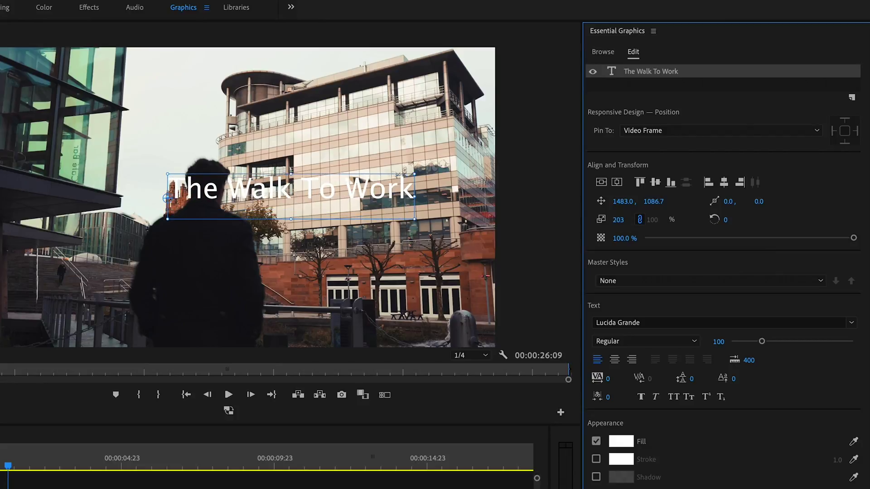
pyautogui.click(617, 183)
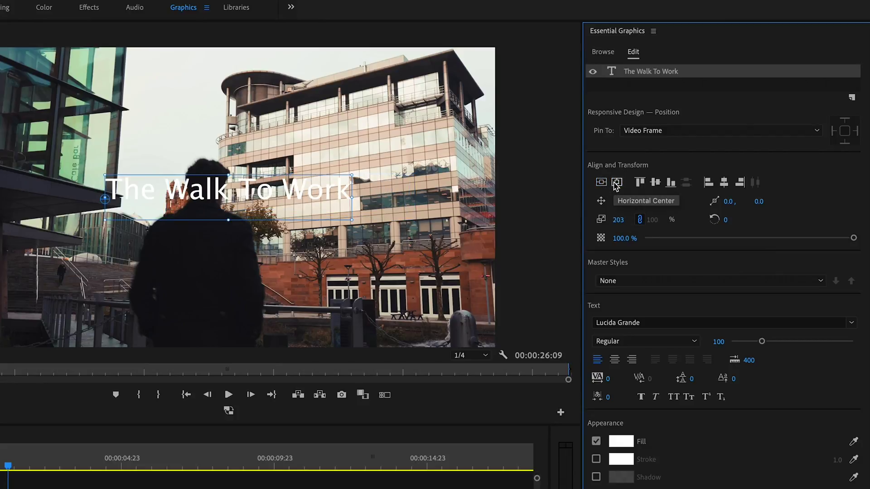
# Set the title in Gotham Black, enlarge it, colour it grey B2B2B2, and trim the clip's end
pyautogui.click(654, 322)
pyautogui.scroll(-3, 668, 449)
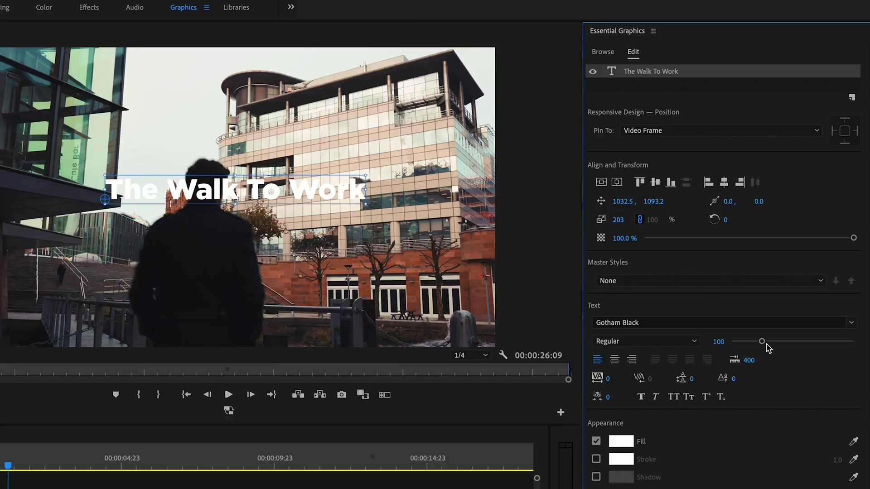
pyautogui.moveTo(761, 344)
pyautogui.mouseDown()
pyautogui.moveTo(786, 345)
pyautogui.moveTo(767, 346)
pyautogui.mouseUp()
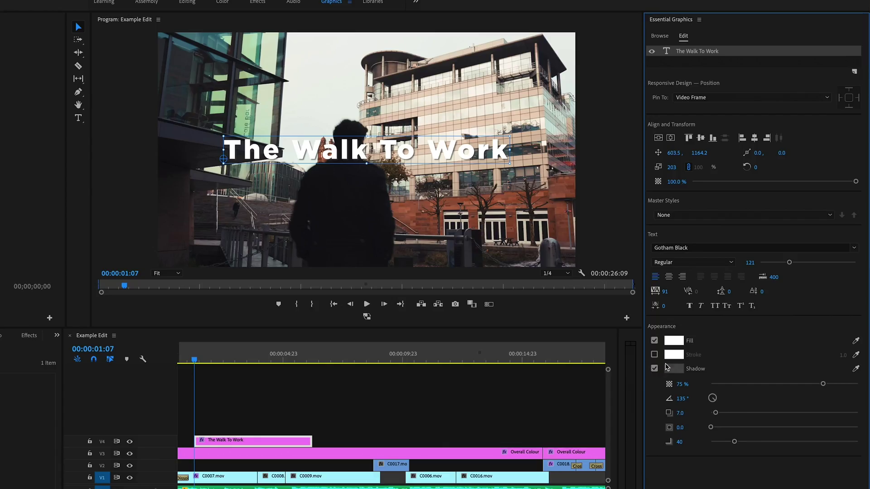
pyautogui.click(680, 342)
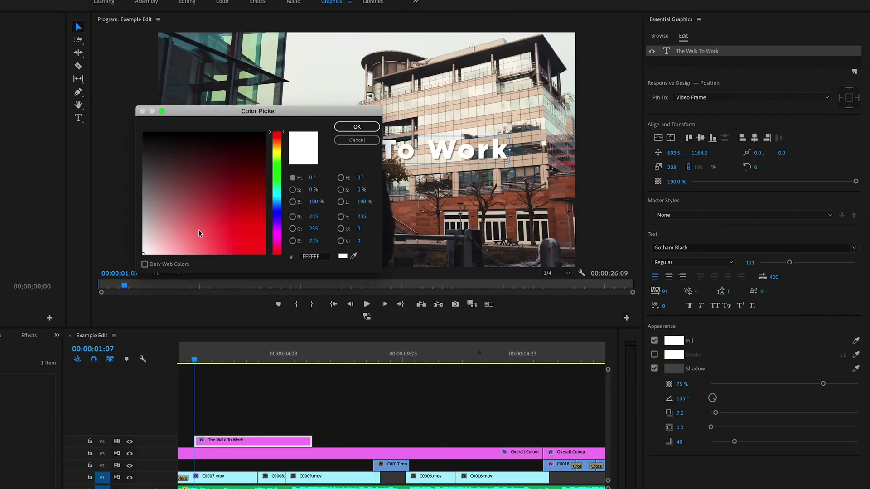
pyautogui.moveTo(145, 243); pyautogui.dragTo(121, 216)
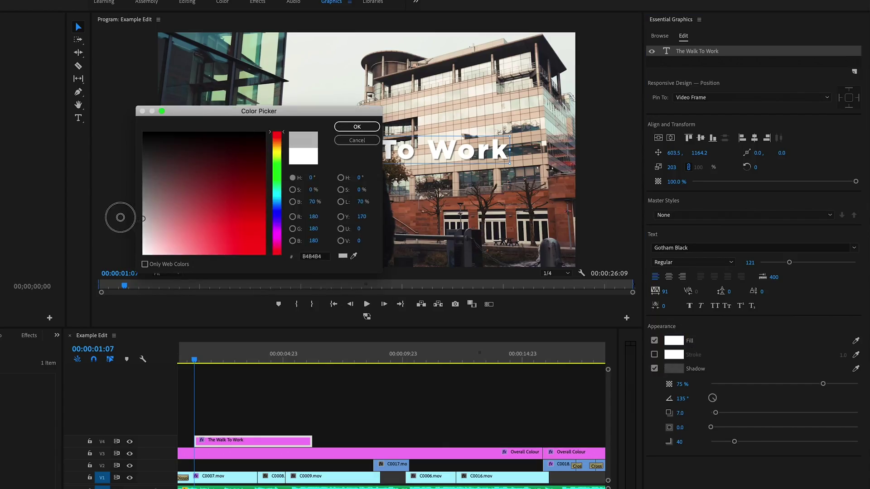
pyautogui.click(357, 127)
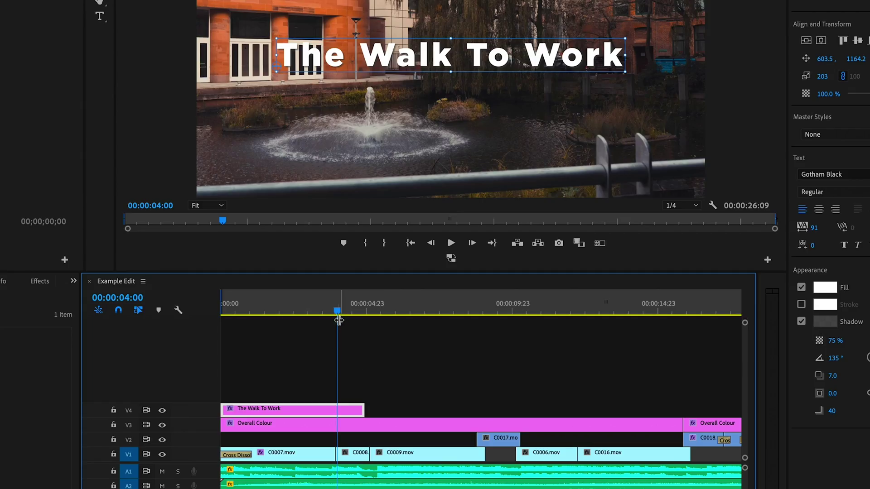
pyautogui.moveTo(259, 365); pyautogui.dragTo(248, 367)
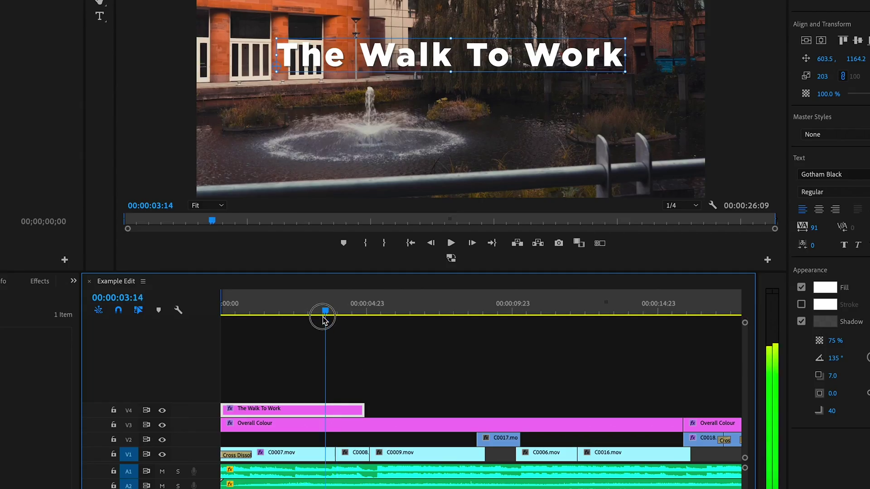
pyautogui.moveTo(363, 410); pyautogui.dragTo(330, 410)
# Add default cross dissolves to both ends of the title clip on V4
pyautogui.click(283, 311)
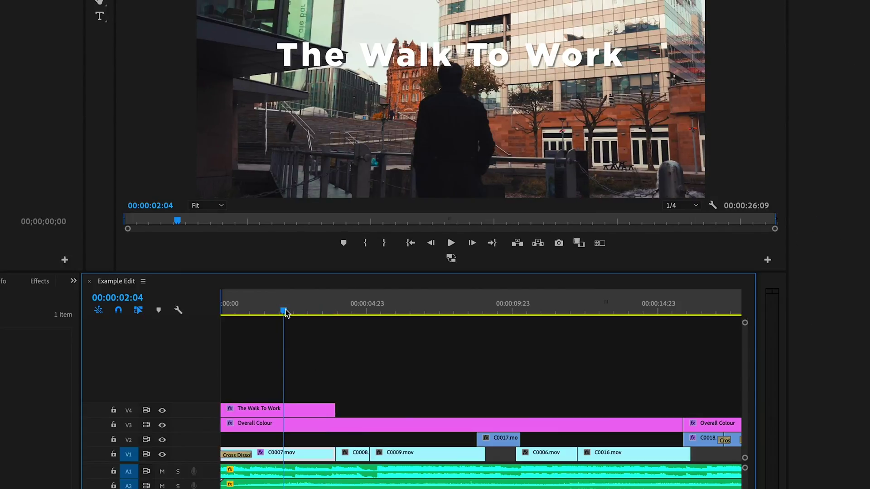
pyautogui.moveTo(285, 312); pyautogui.dragTo(265, 312)
pyautogui.click(284, 411)
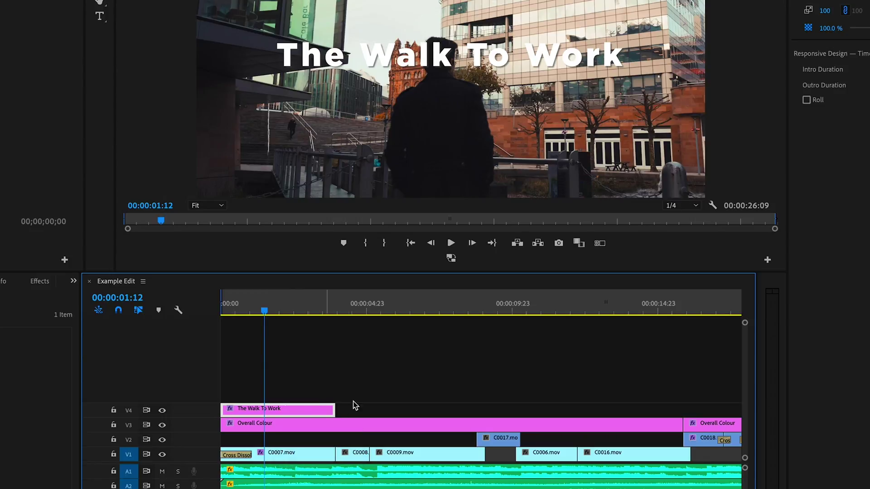
pyautogui.hotkey('ctrl', 'd')
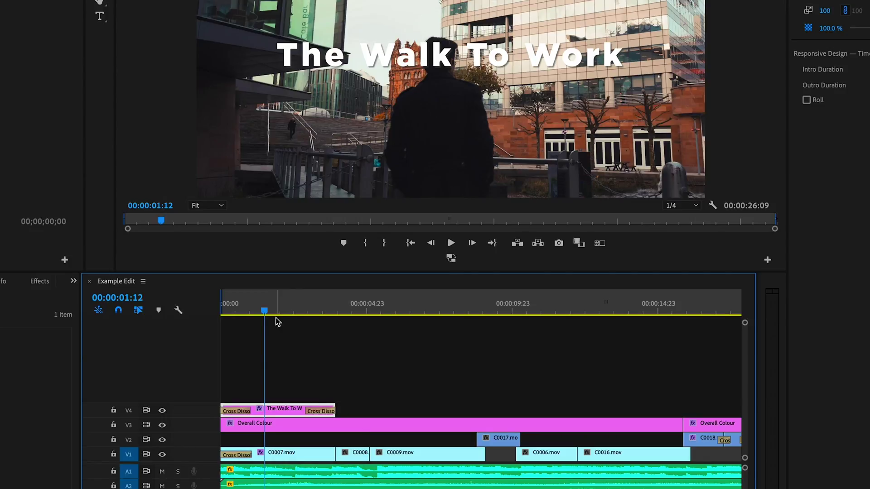
# Play the sequence from the start to preview the title fades
pyautogui.moveTo(265, 311); pyautogui.dragTo(171, 317)
pyautogui.press('space')
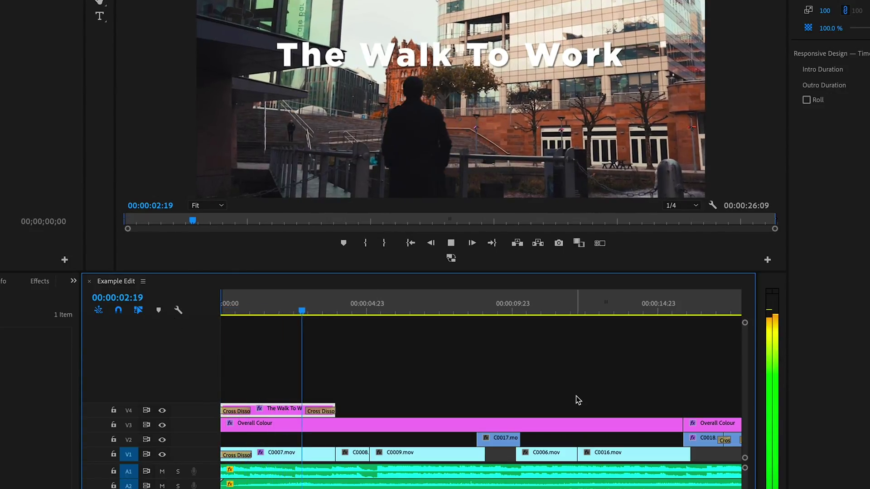
pyautogui.press('space')
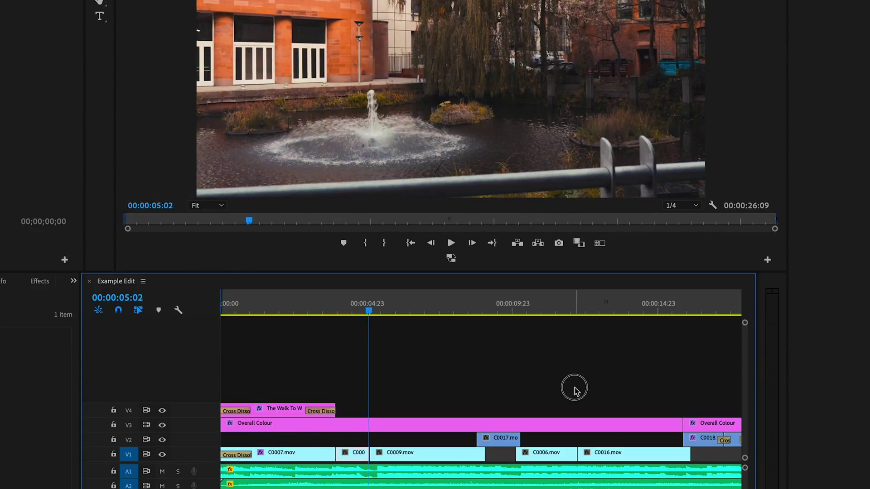
# Select The Walk To Work title clip on V4
pyautogui.click(287, 412)
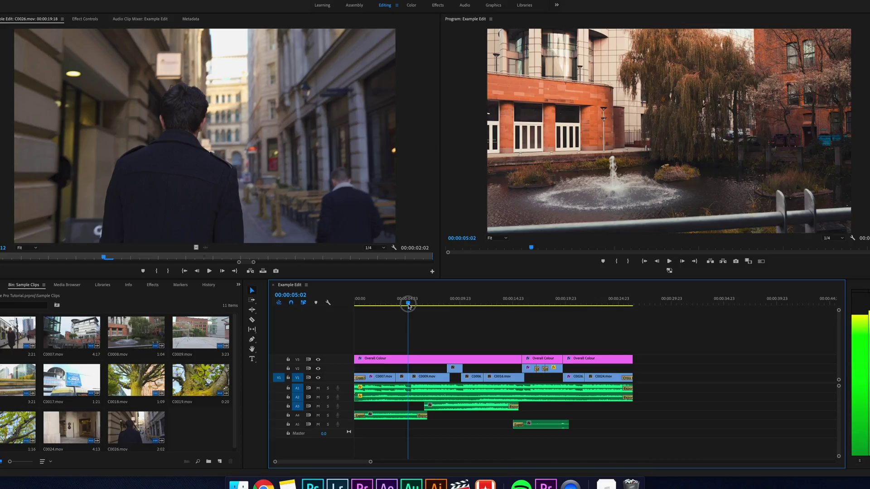
# Open File > Export > Media to reach H.264 Export Settings for Example Edit.mp4
pyautogui.moveTo(407, 306); pyautogui.dragTo(566, 311)
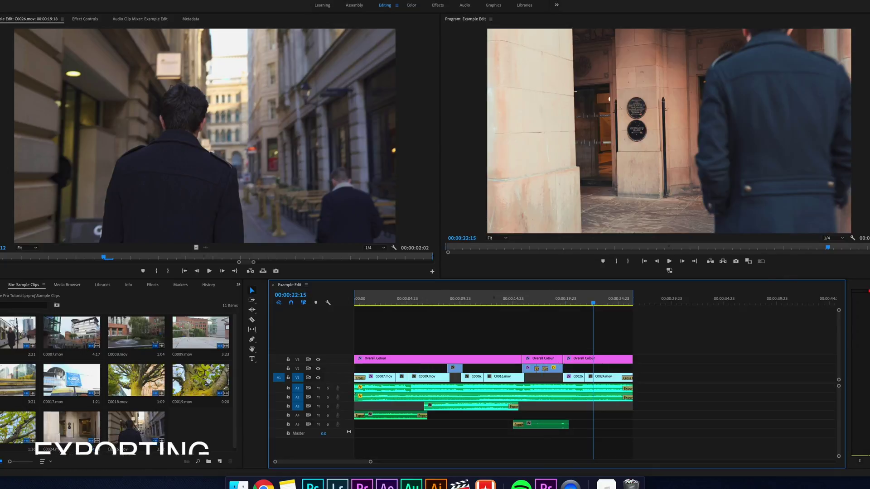
pyautogui.click(44, 0)
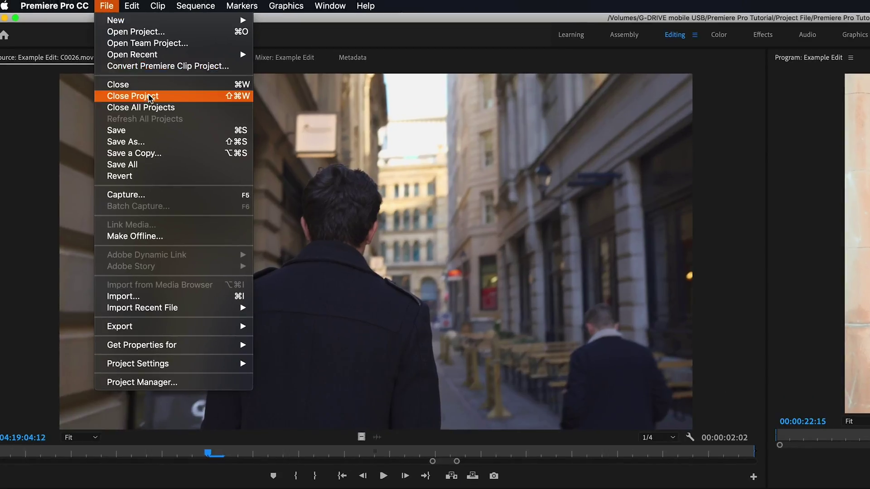
pyautogui.moveTo(211, 326)
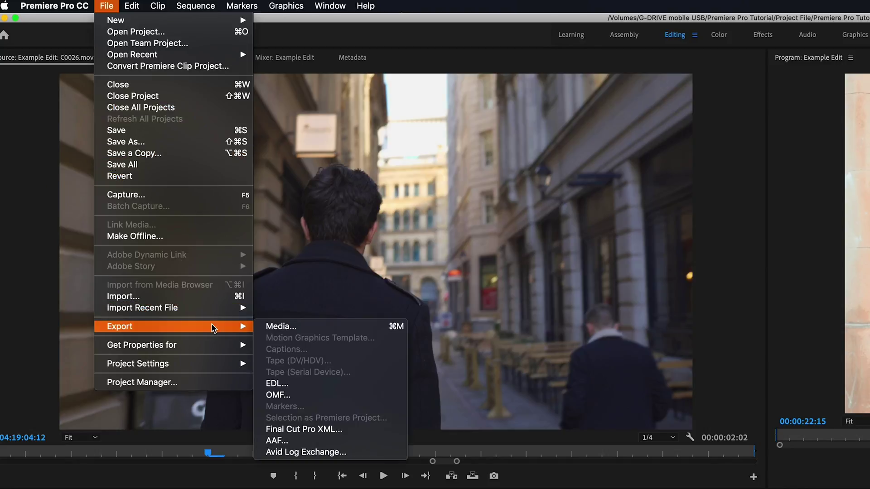
pyautogui.click(275, 328)
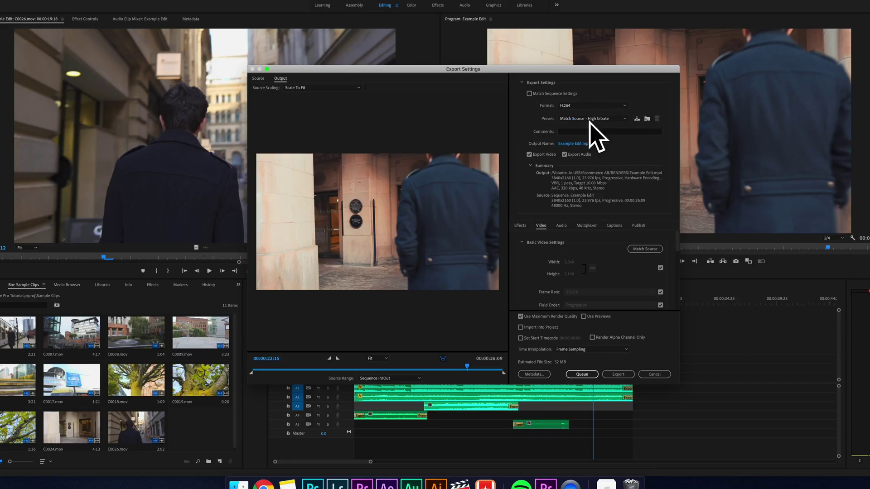
# Create a RENDERS folder inside Premiere Pro Tutorial and save the Example Edit.mp4 export there
pyautogui.click(574, 144)
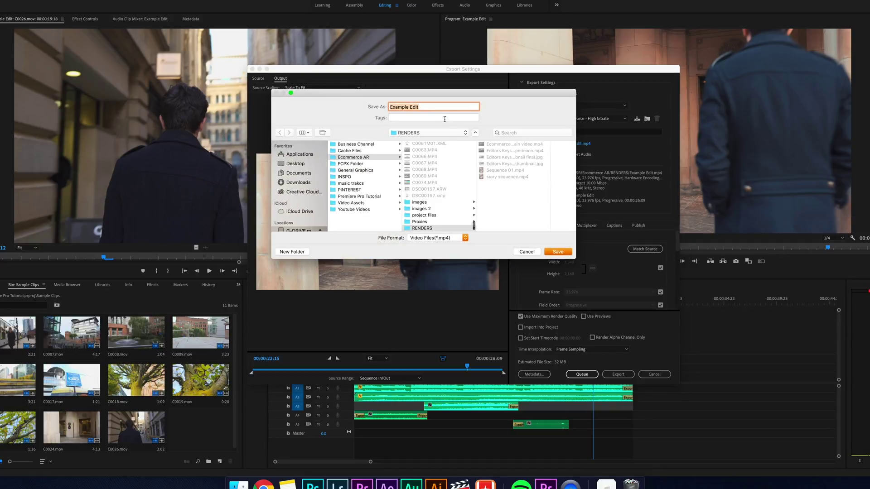
pyautogui.scroll(-2, 302, 220)
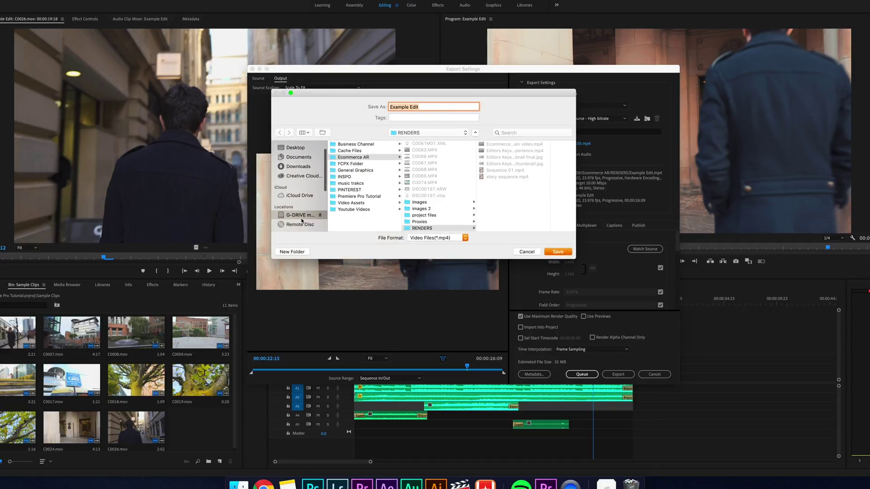
pyautogui.click(363, 197)
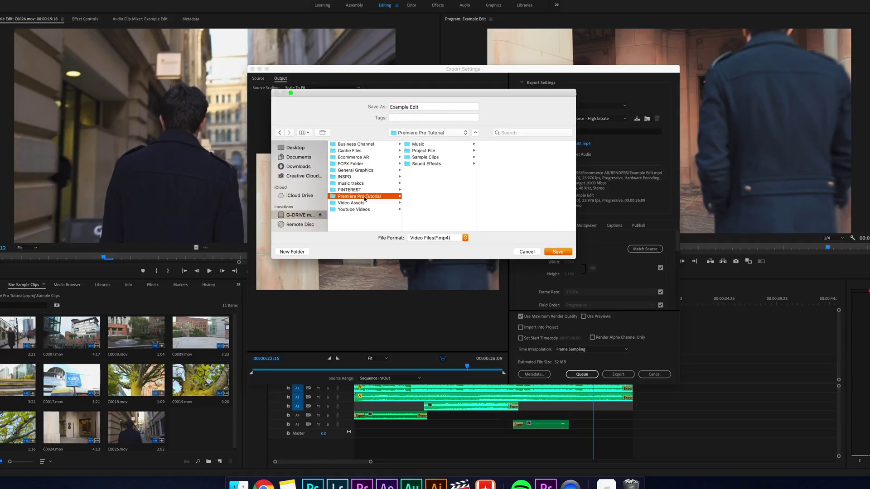
pyautogui.click(293, 253)
pyautogui.write('RENDERS')
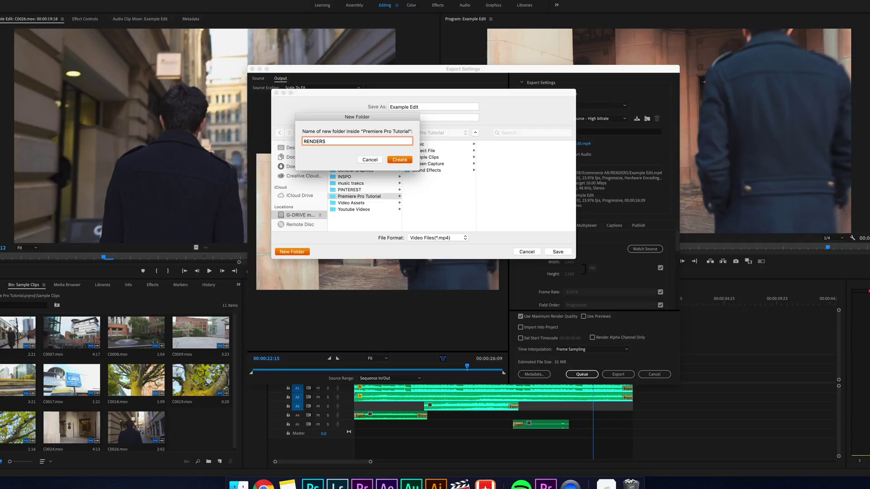
pyautogui.press('Return')
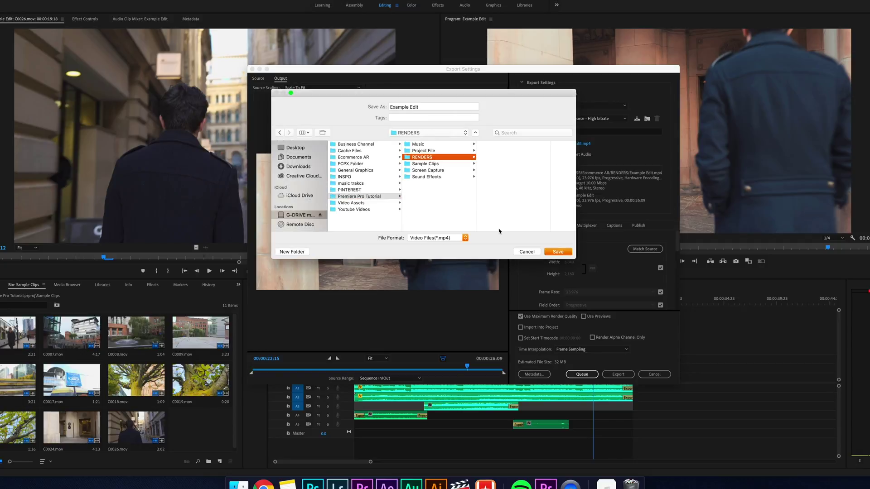
pyautogui.click(571, 252)
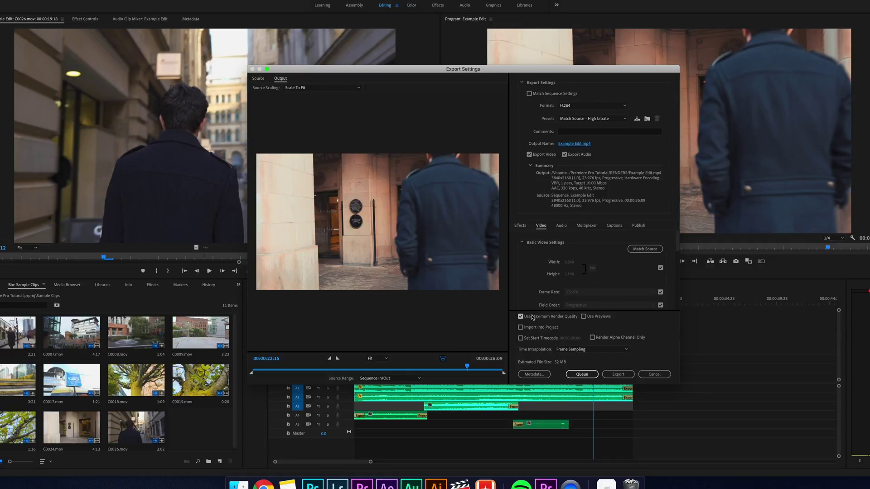
pyautogui.click(630, 374)
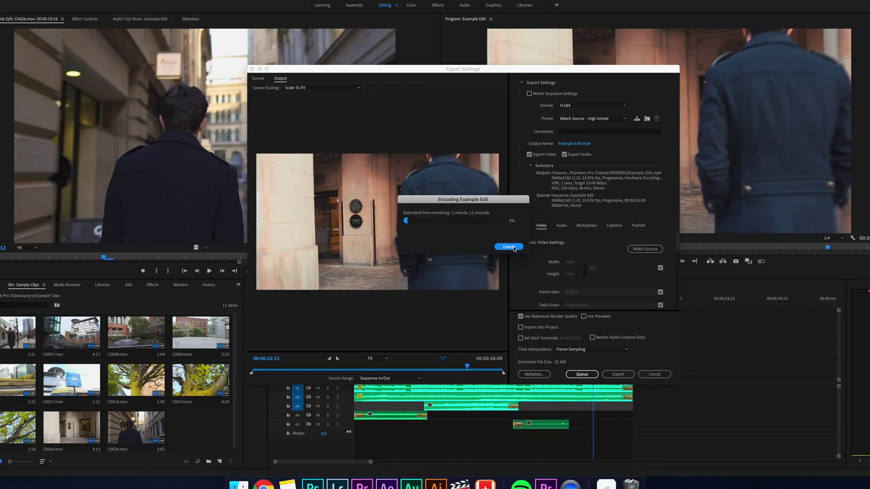
pyautogui.click(514, 247)
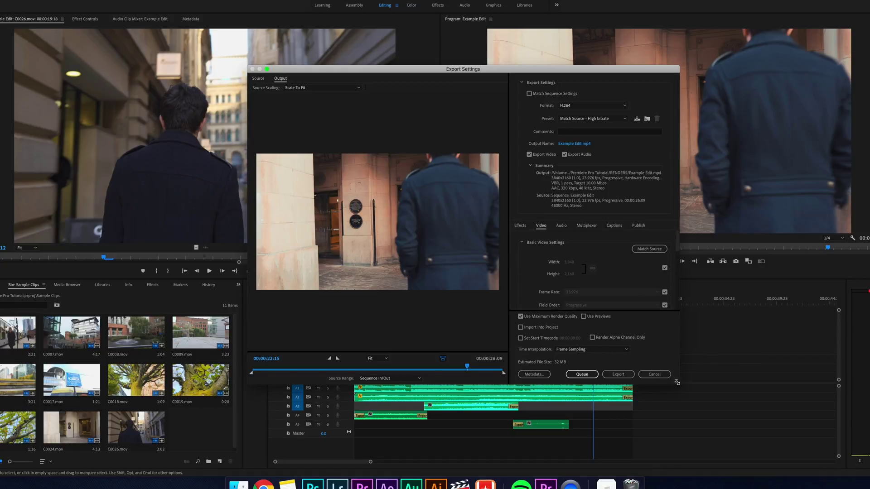
pyautogui.click(587, 118)
pyautogui.press('Escape')
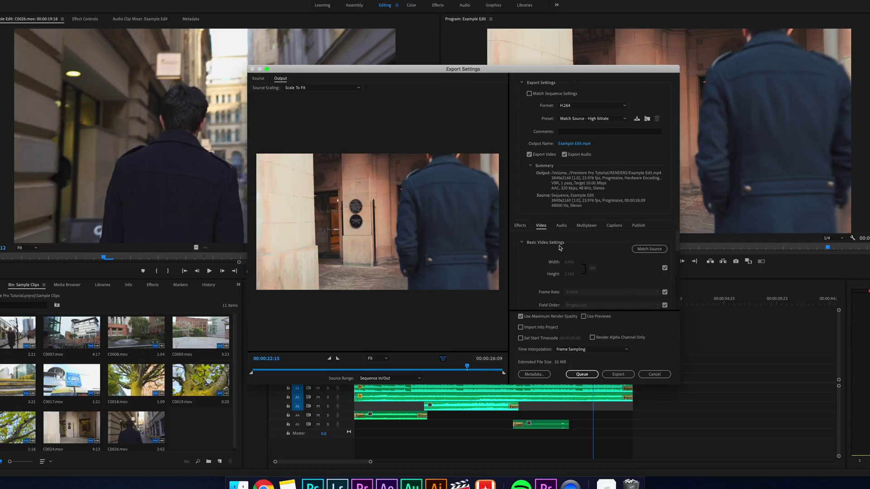
pyautogui.scroll(-3, 587, 248)
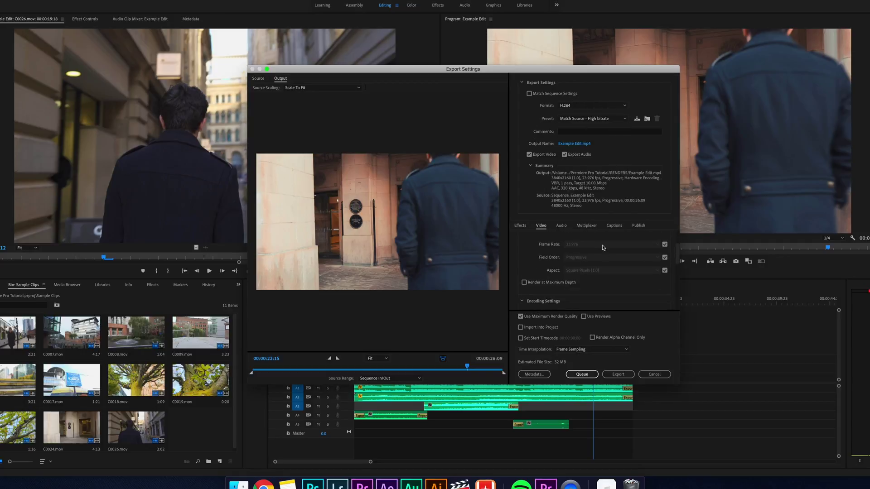